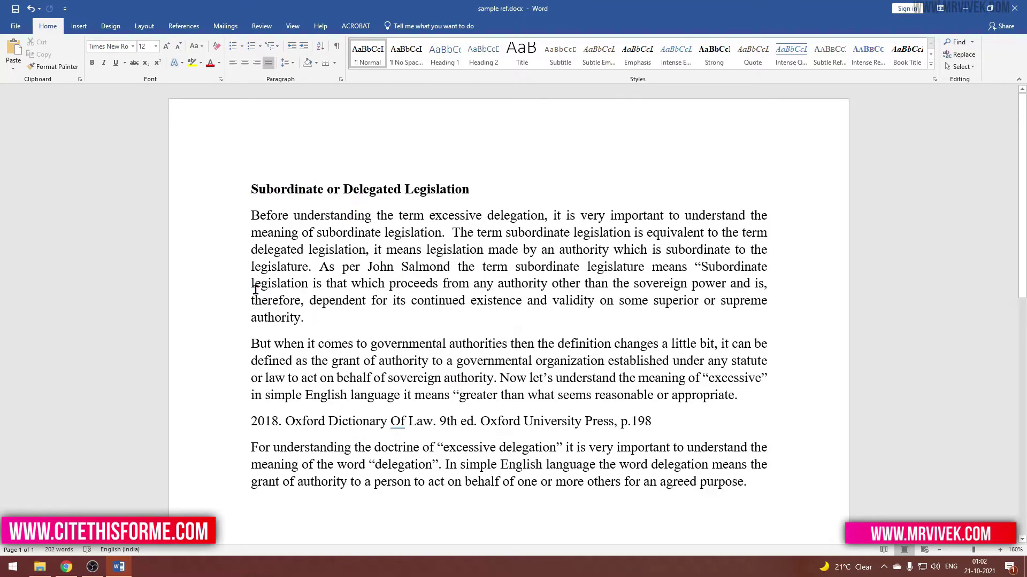
Compare the definition of subordinate legislation on the Rajya Sabha web page with the passage quoted in the Word document's first paragraph
{"action": "key", "text": "alt+Tab"}
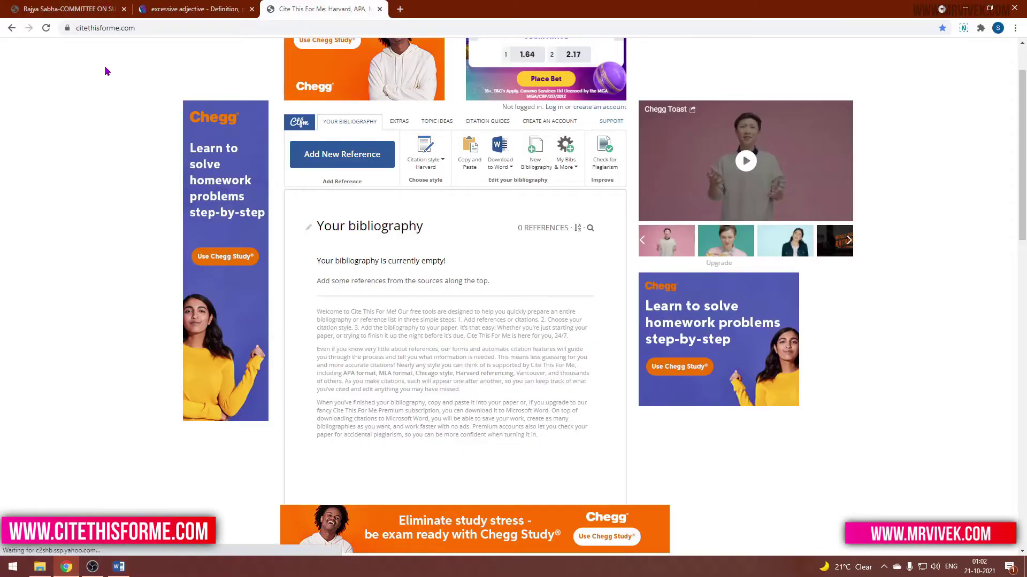
{"action": "left_click", "coordinate": [106, 6]}
{"action": "scroll", "coordinate": [447, 183], "scroll_direction": "down", "scroll_amount": 3}
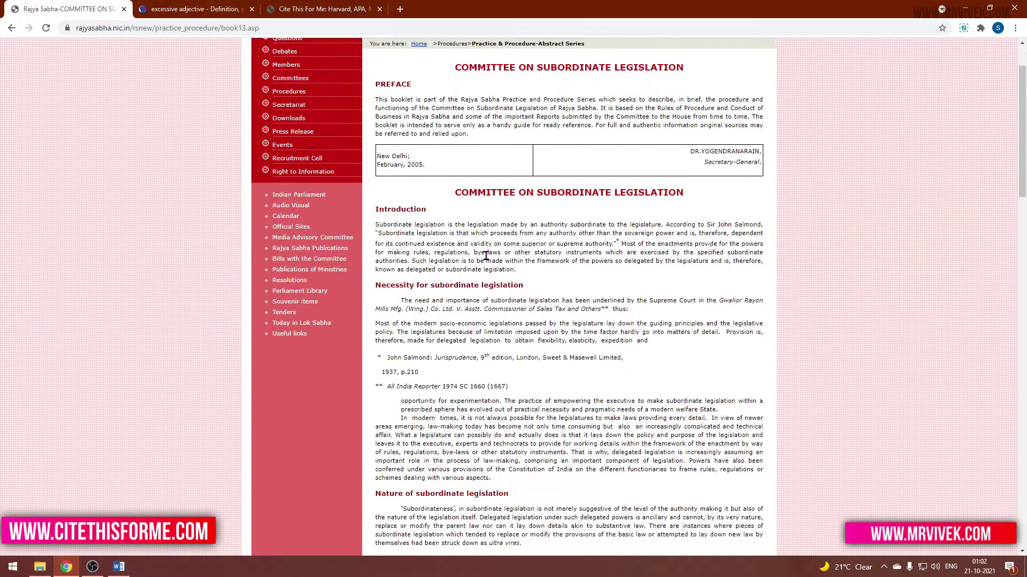
{"action": "key", "text": "alt+Tab"}
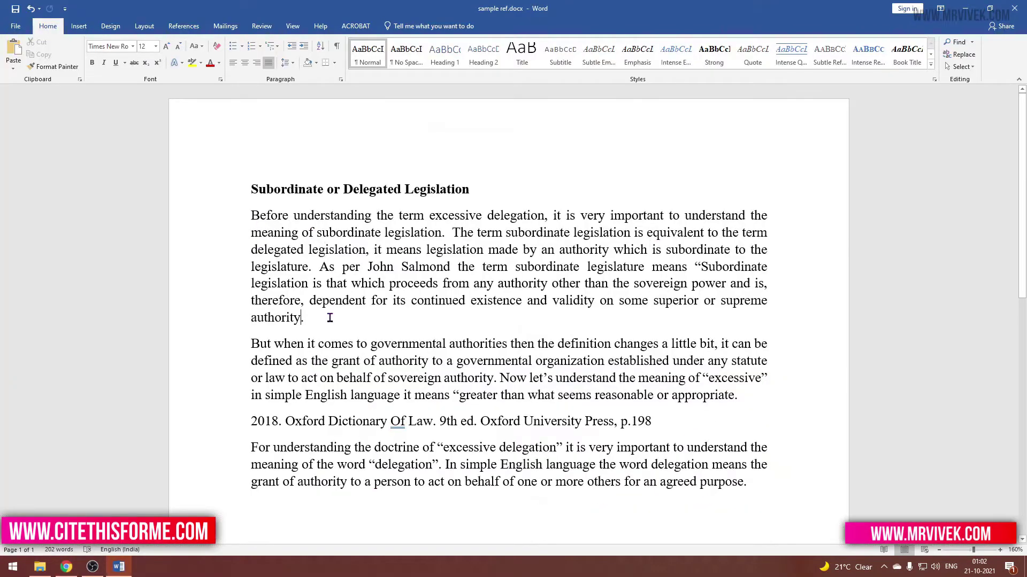
{"action": "key", "text": "alt+Tab"}
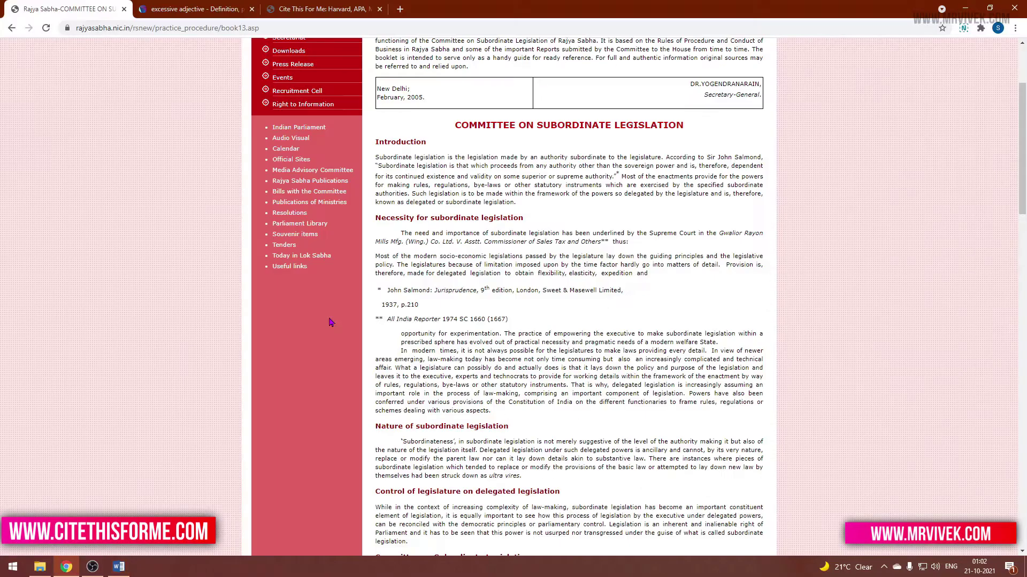
{"action": "key", "text": "alt+Tab"}
{"action": "key", "text": "alt+Tab"}
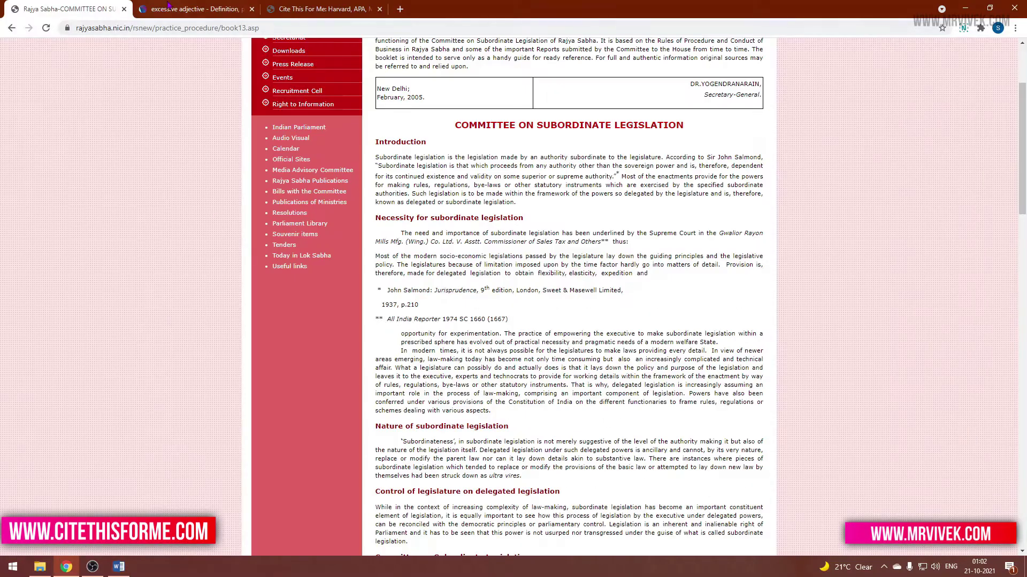
Place the Cite This For Me page beside the Rajya Sabha page in the browser and copy the Rajya Sabha page's URL
{"action": "left_click", "coordinate": [300, 7]}
{"action": "left_click_drag", "start_coordinate": [301, 8], "coordinate": [179, 8]}
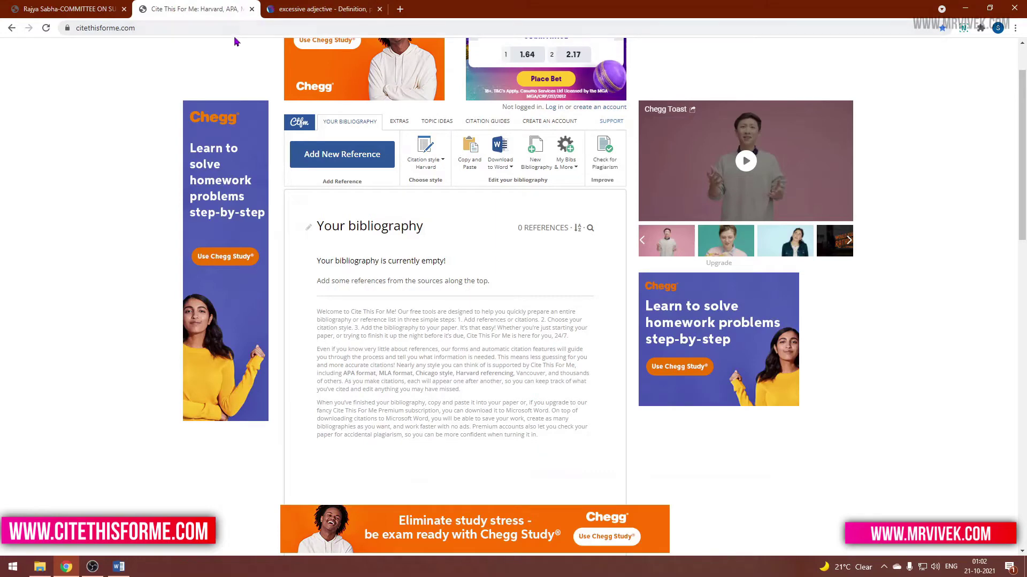
{"action": "left_click", "coordinate": [85, 7]}
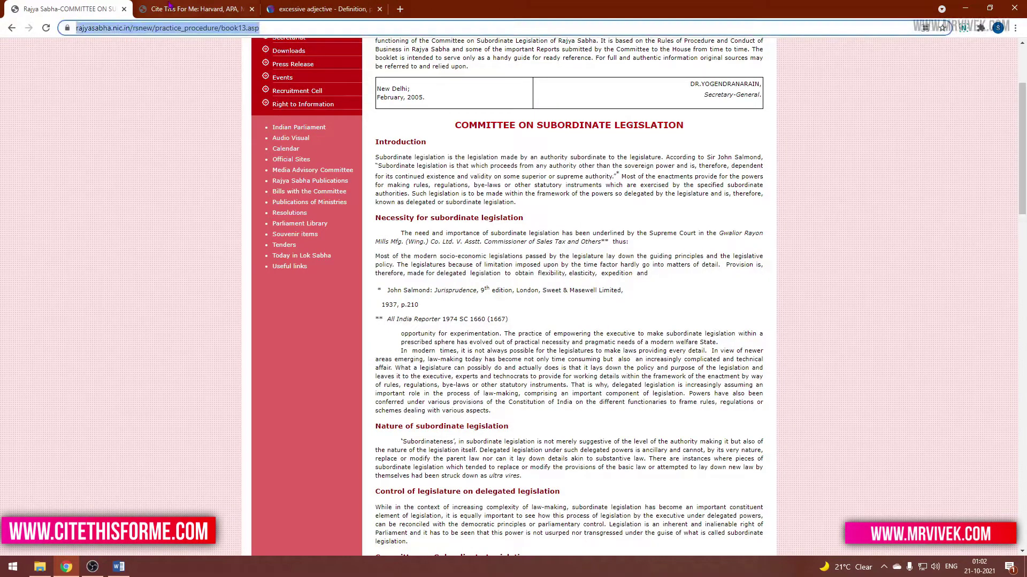
{"action": "left_click", "coordinate": [176, 8]}
{"action": "left_click", "coordinate": [346, 166]}
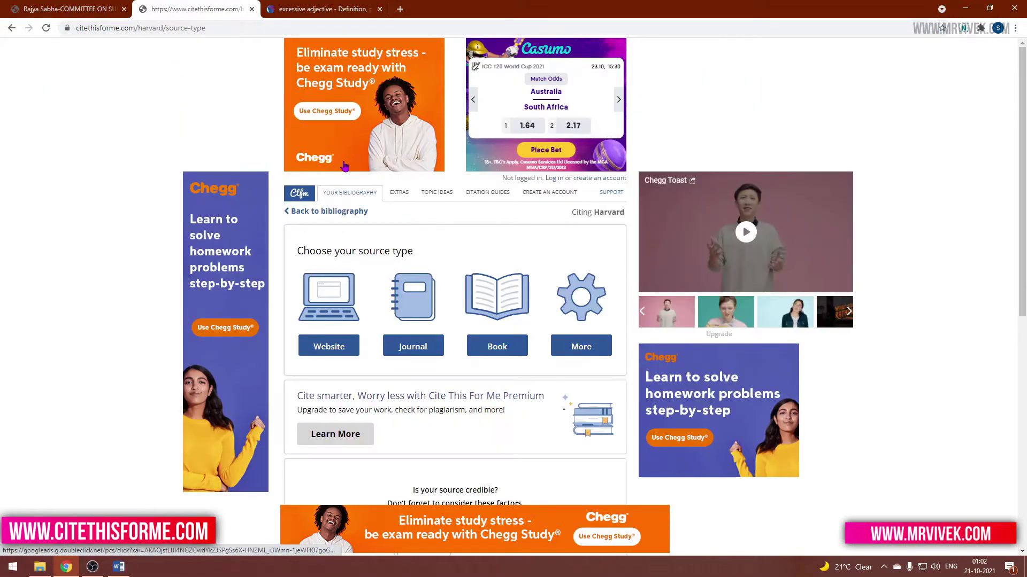
{"action": "left_click", "coordinate": [337, 348]}
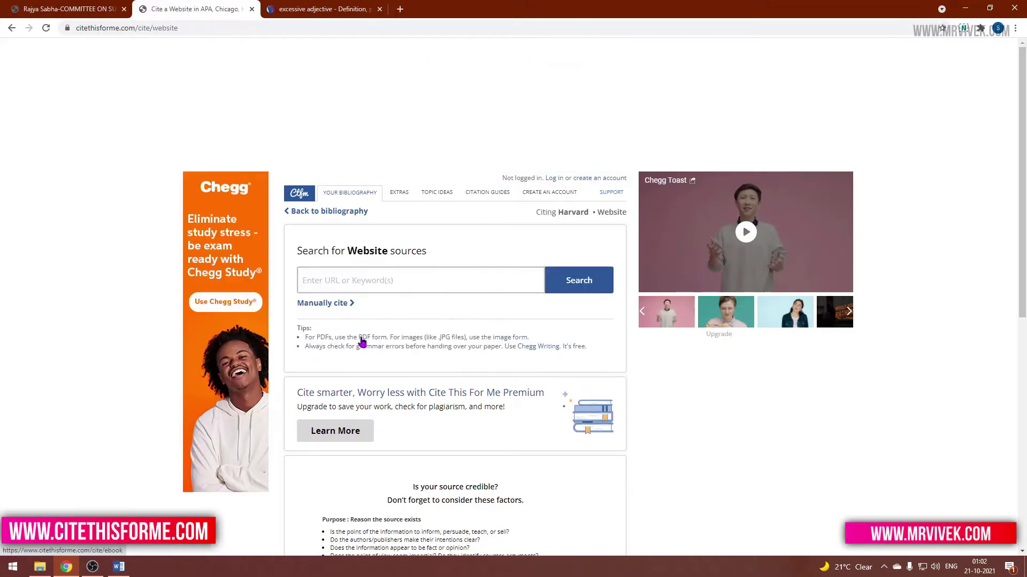
{"action": "left_click", "coordinate": [371, 279]}
{"action": "left_click", "coordinate": [374, 309]}
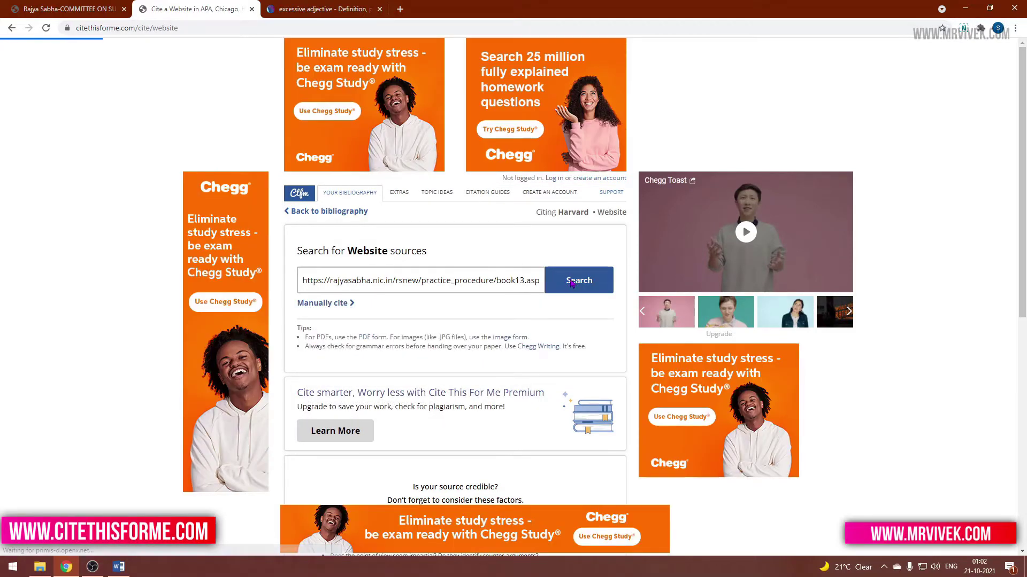
{"action": "left_click", "coordinate": [581, 273]}
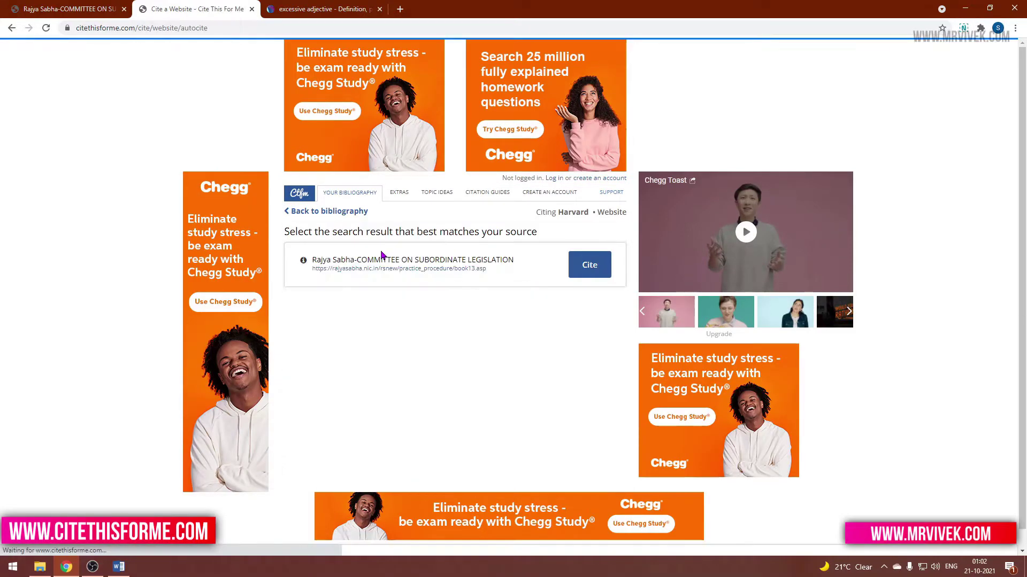
{"action": "left_click", "coordinate": [582, 270]}
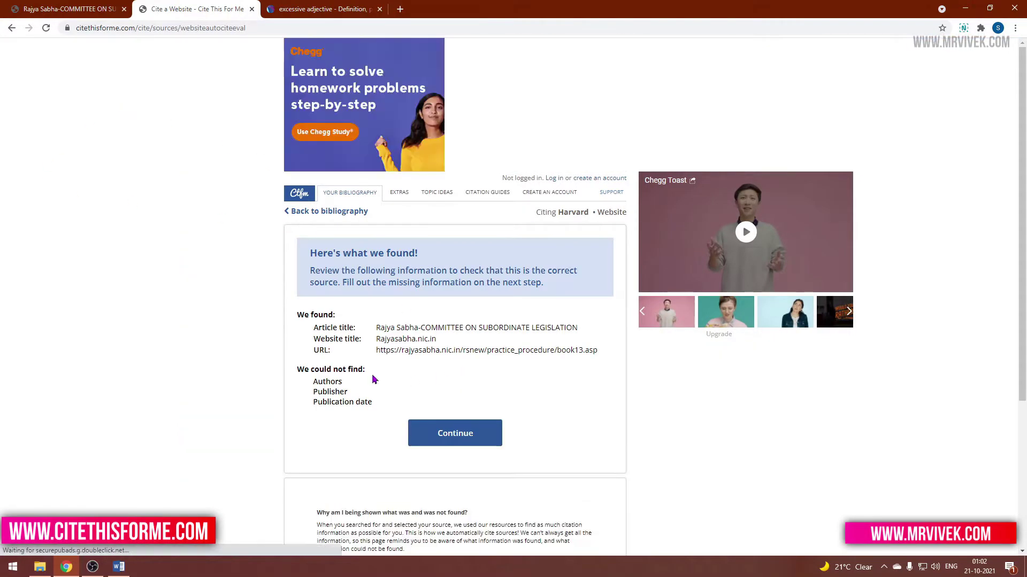
{"action": "left_click", "coordinate": [452, 442]}
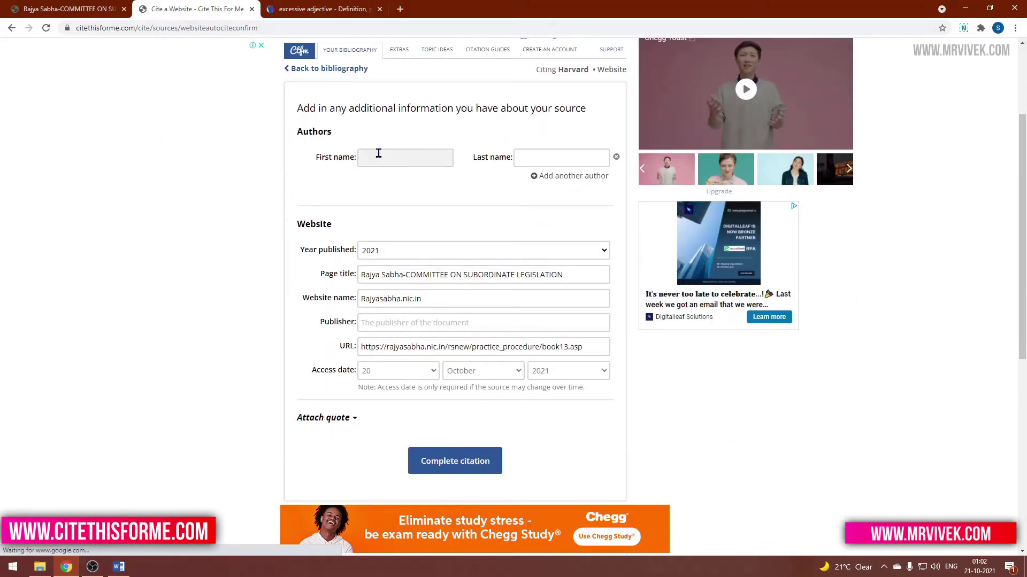
Copy the Secretary-General's name, without the title, from the Rajya Sabha page into the author's first name field of the citation
{"action": "left_click", "coordinate": [70, 9]}
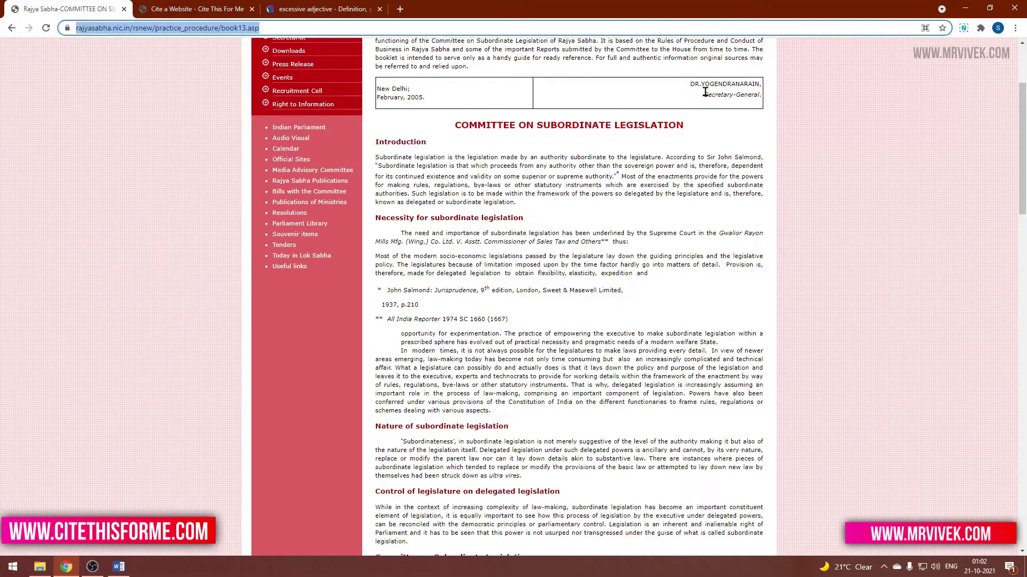
{"action": "scroll", "coordinate": [705, 92], "scroll_direction": "up", "scroll_amount": 3}
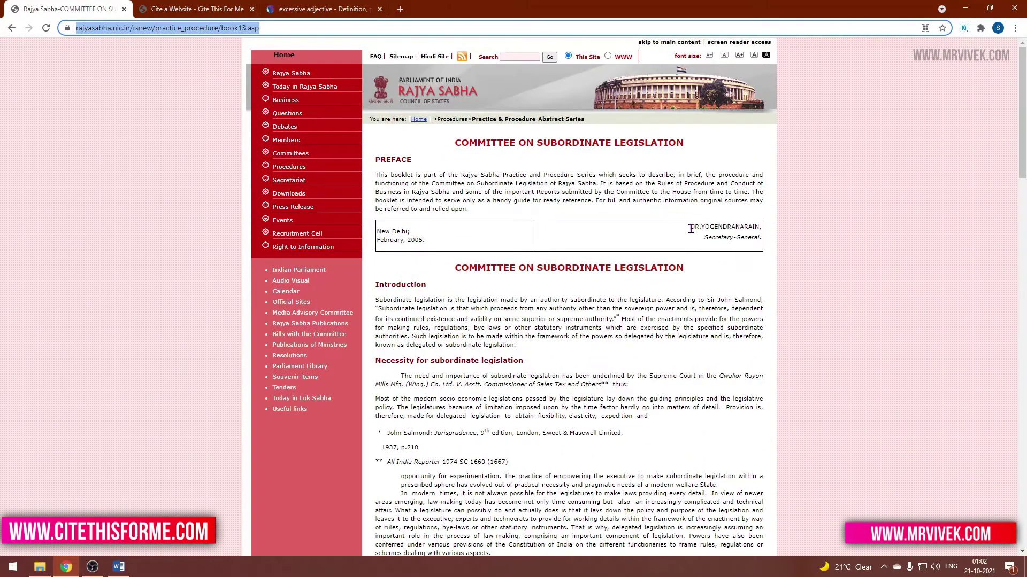
{"action": "left_click_drag", "start_coordinate": [689, 228], "coordinate": [759, 229]}
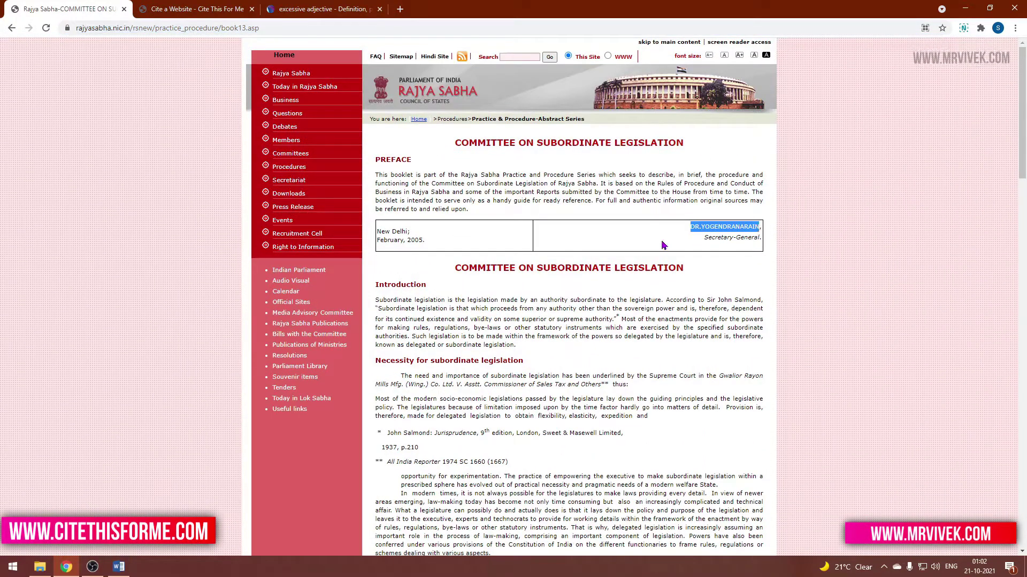
{"action": "double_click", "coordinate": [712, 229]}
{"action": "key", "text": "ctrl+c"}
{"action": "left_click", "coordinate": [214, 9]}
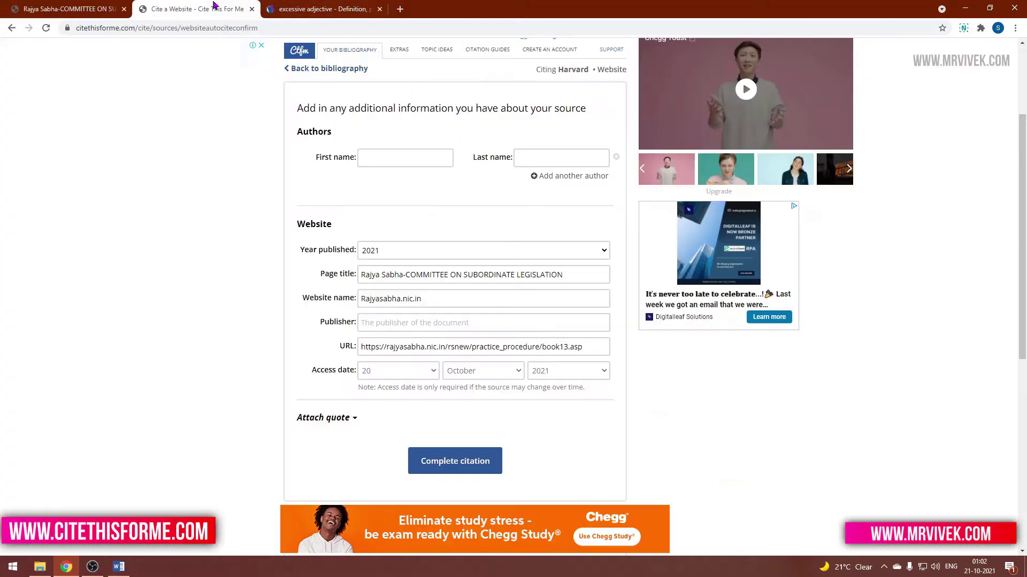
{"action": "left_click", "coordinate": [401, 161]}
{"action": "key", "text": "ctrl+v"}
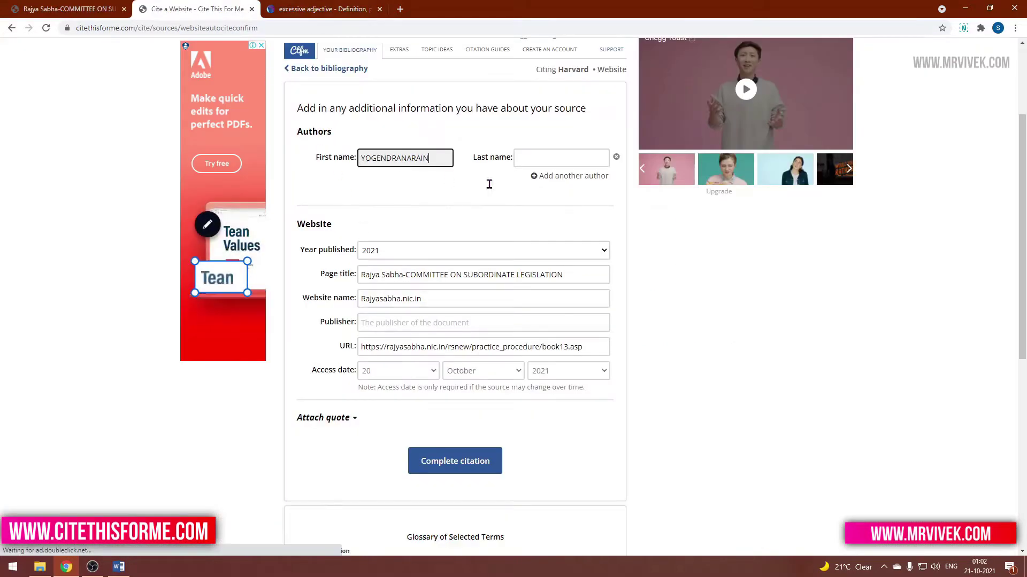
Check the booklet's date on the Rajya Sabha page and set the citation's year published to 2005
{"action": "left_click", "coordinate": [426, 251]}
{"action": "key", "text": "ctrl+shift+Tab"}
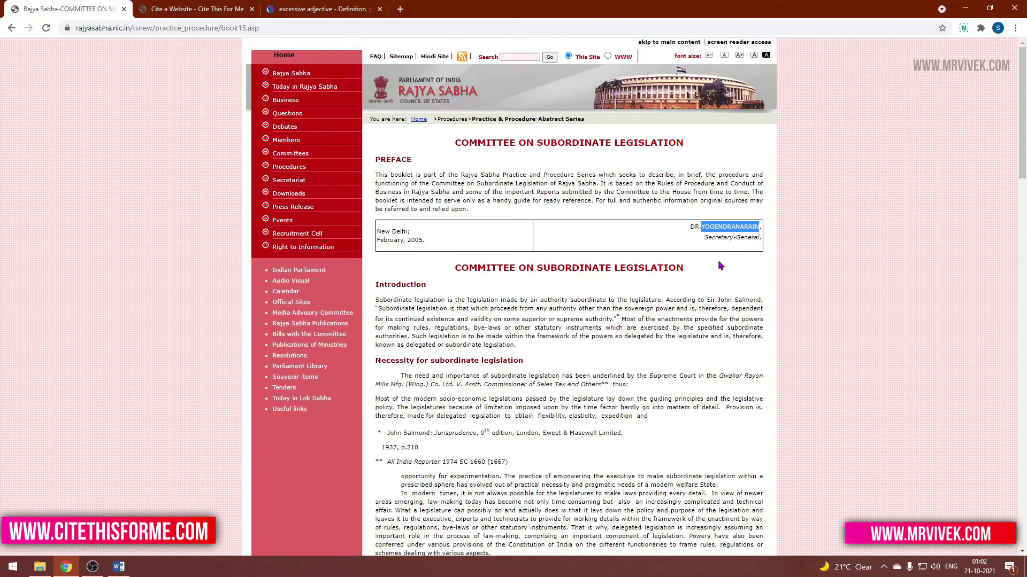
{"action": "left_click", "coordinate": [225, 6]}
{"action": "left_click", "coordinate": [404, 275]}
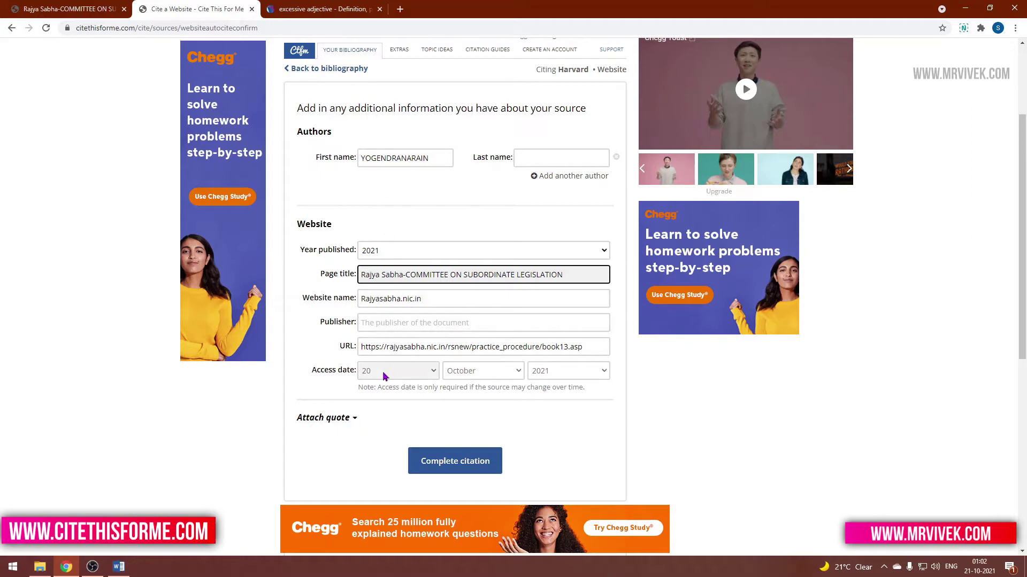
{"action": "scroll", "coordinate": [388, 353], "scroll_direction": "up", "scroll_amount": 1}
{"action": "left_click", "coordinate": [397, 323]}
{"action": "type", "text": "2005"}
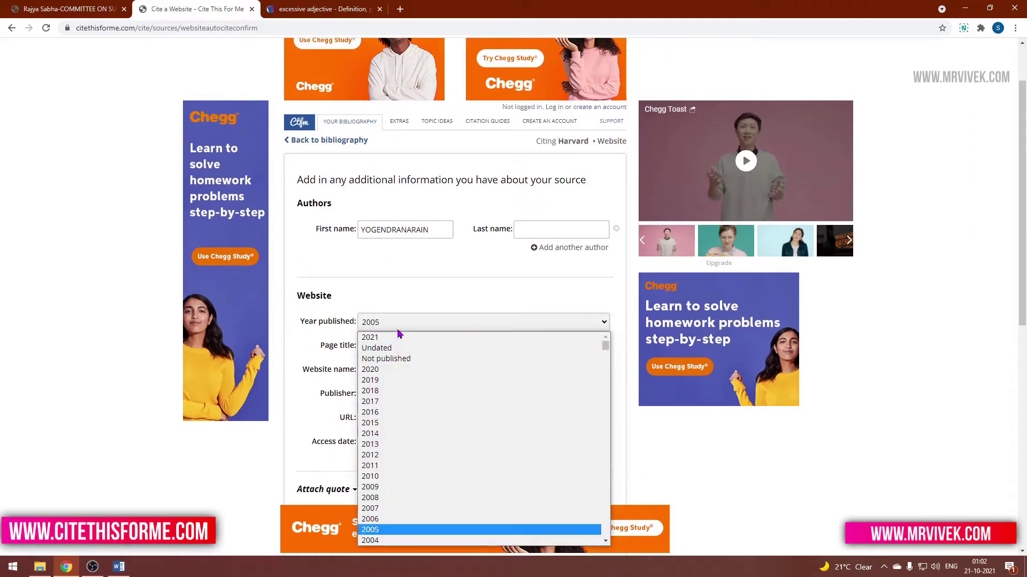
{"action": "key", "text": "Return"}
{"action": "scroll", "coordinate": [395, 334], "scroll_direction": "down", "scroll_amount": 1}
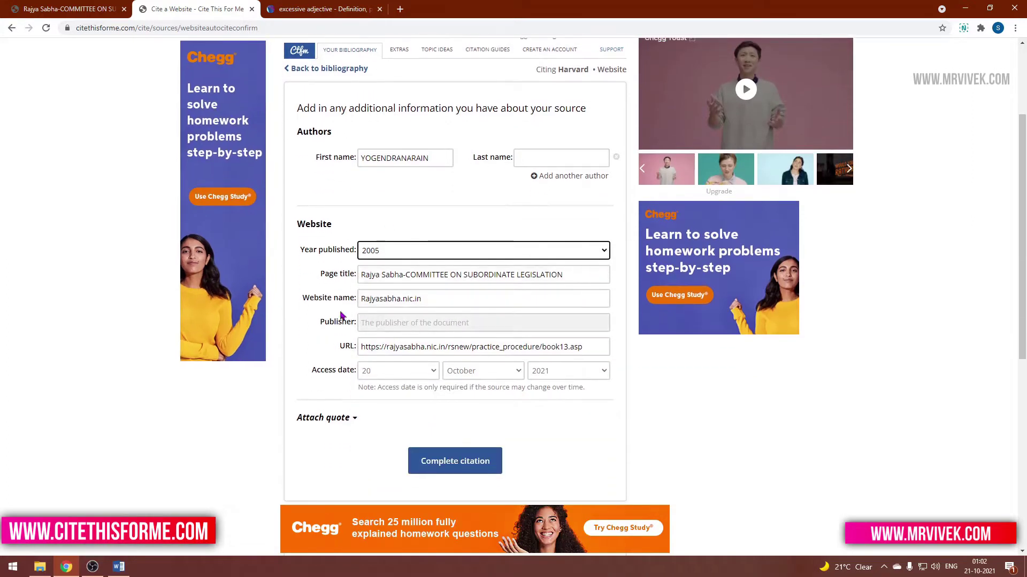
Enter Rajya Sabha as the publisher of the website citation
{"action": "scroll", "coordinate": [331, 316], "scroll_direction": "down", "scroll_amount": 1}
{"action": "left_click", "coordinate": [390, 251]}
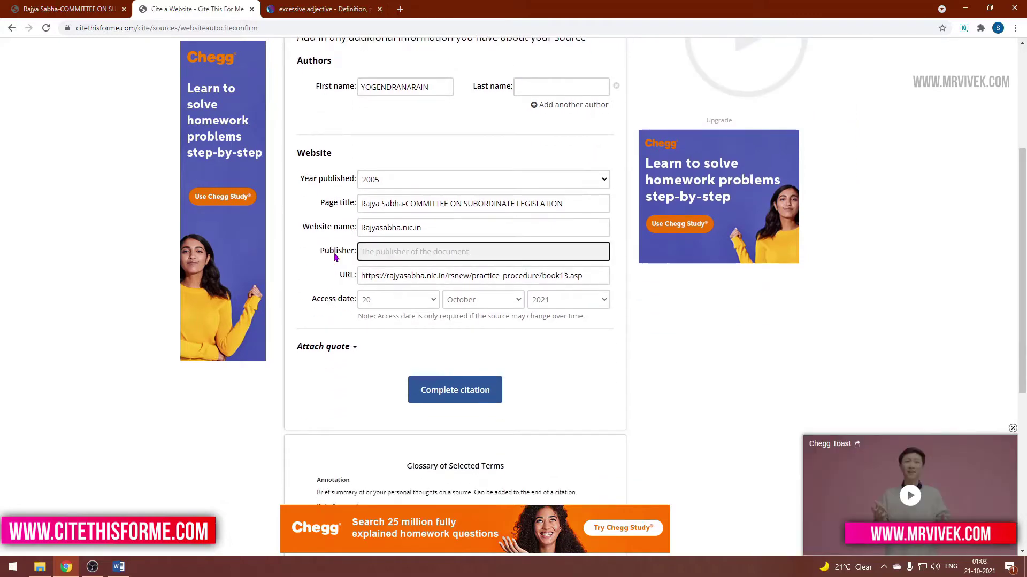
{"action": "left_click", "coordinate": [77, 6]}
{"action": "left_click", "coordinate": [166, 7]}
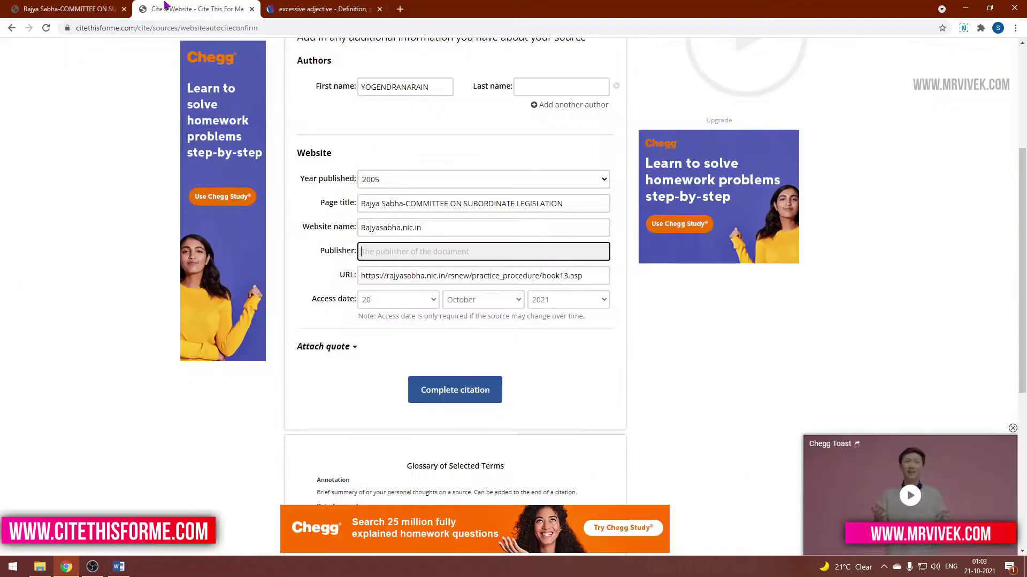
{"action": "type", "text": "Rajya Sabha"}
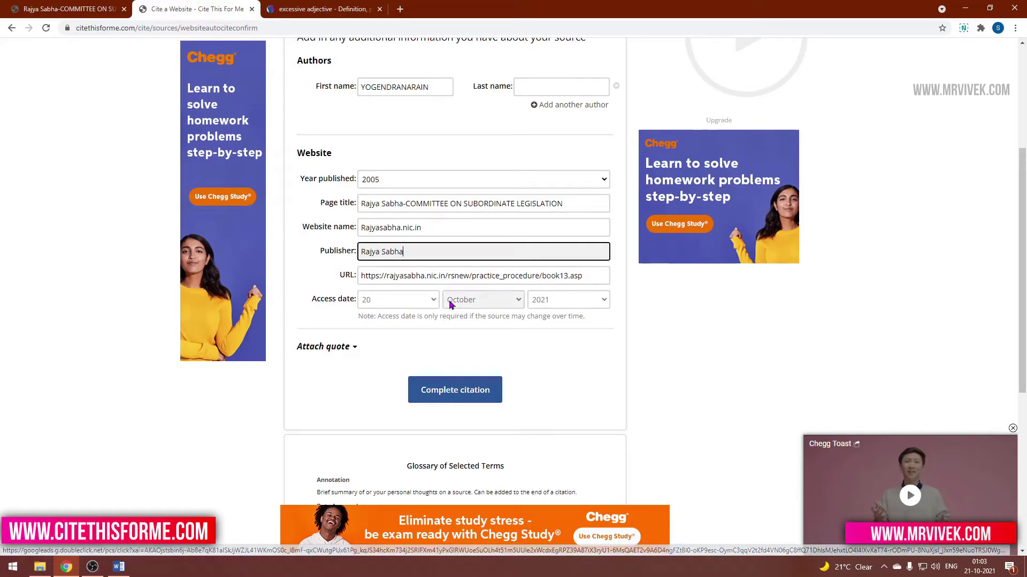
Set the day of the access date to 04 and complete the citation
{"action": "left_click", "coordinate": [423, 305]}
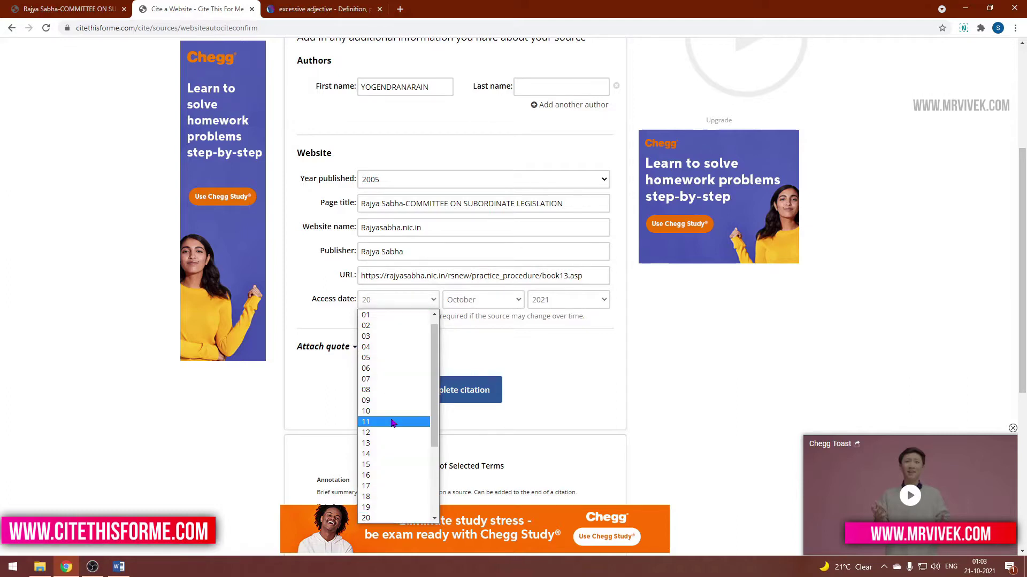
{"action": "left_click", "coordinate": [390, 347]}
{"action": "left_click", "coordinate": [453, 408]}
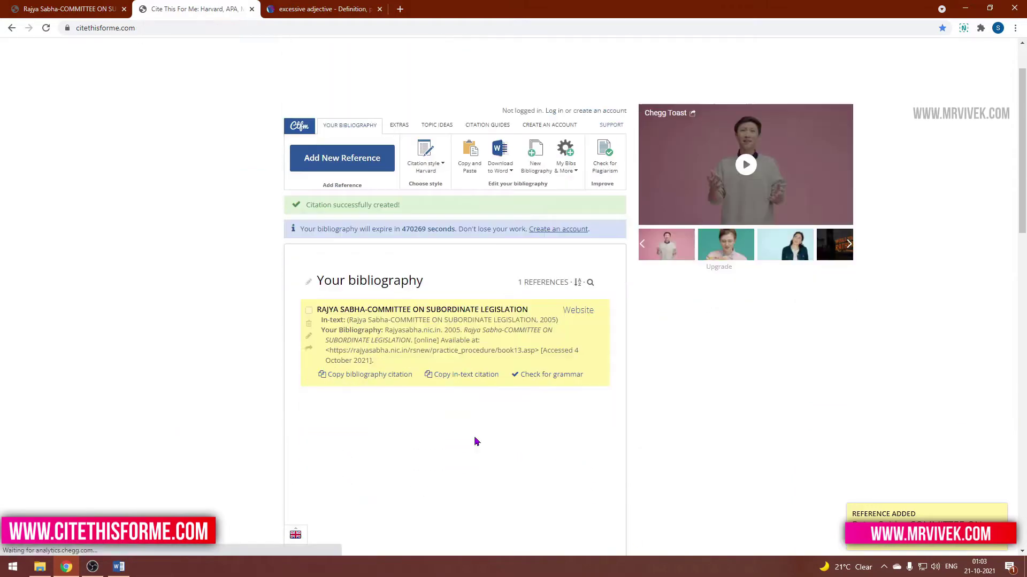
Paste the new reference's in-text citation after "authority" at the end of the Word document's first paragraph and save the document
{"action": "scroll", "coordinate": [476, 442], "scroll_direction": "down", "scroll_amount": 3}
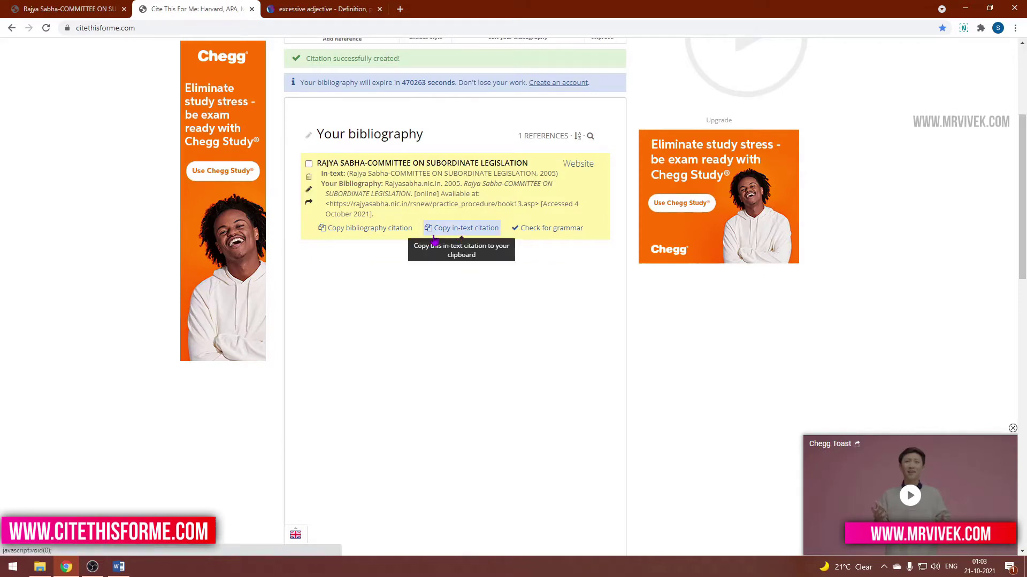
{"action": "left_click", "coordinate": [460, 229]}
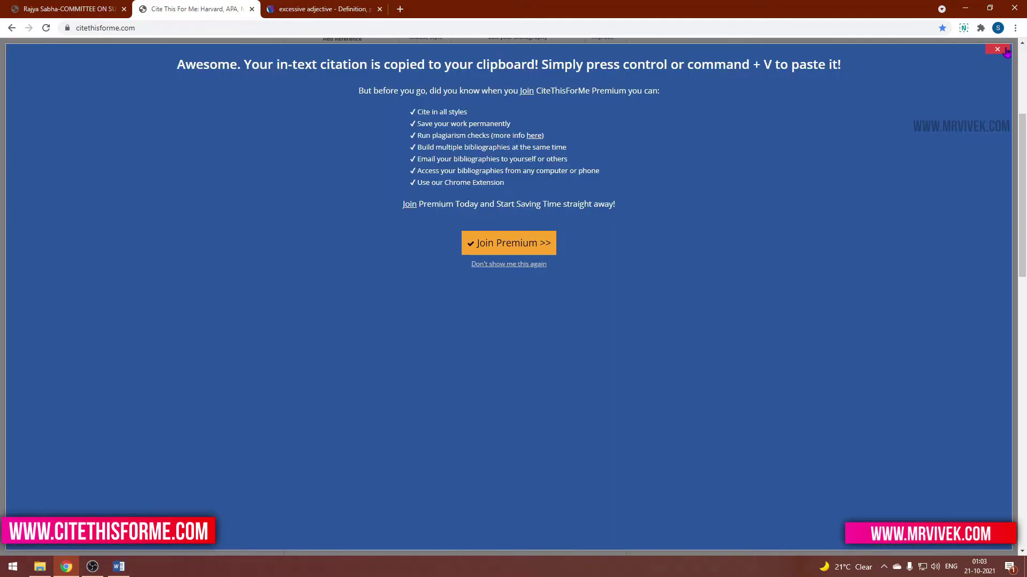
{"action": "left_click", "coordinate": [1006, 52]}
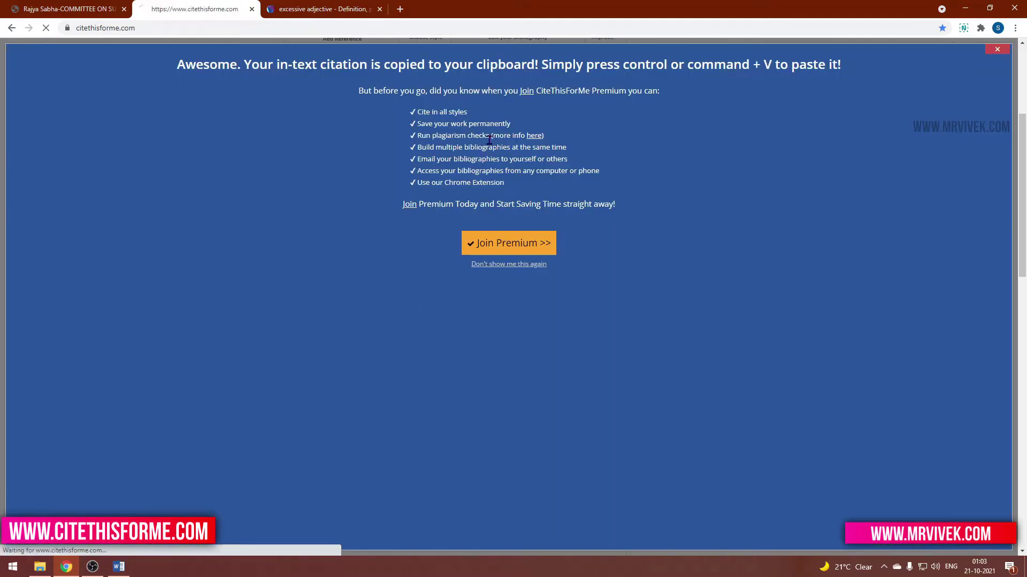
{"action": "key", "text": "alt+Tab"}
{"action": "scroll", "coordinate": [440, 216], "scroll_direction": "down", "scroll_amount": 3}
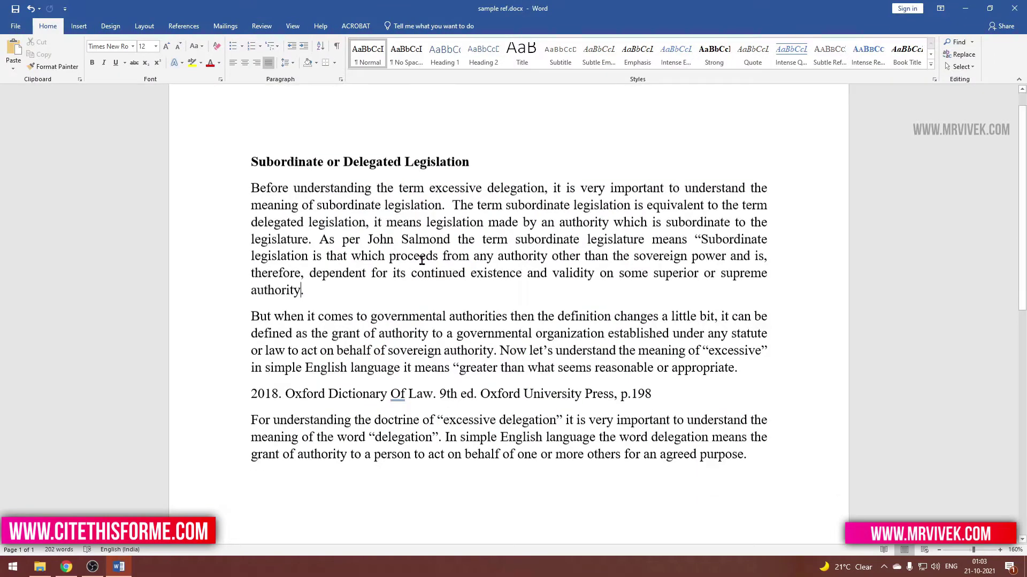
{"action": "key", "text": "ctrl+v"}
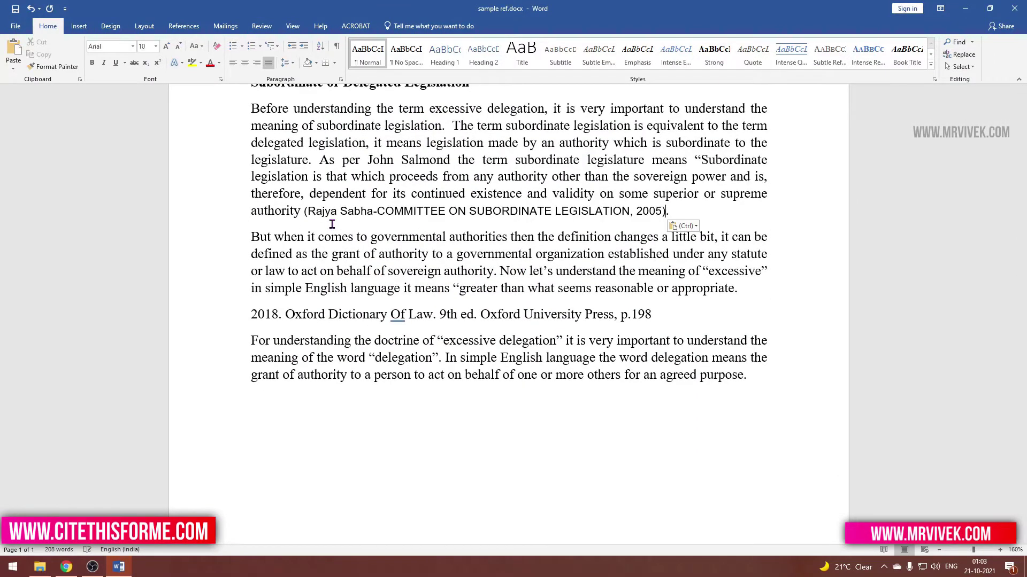
{"action": "key", "text": "ctrl+s"}
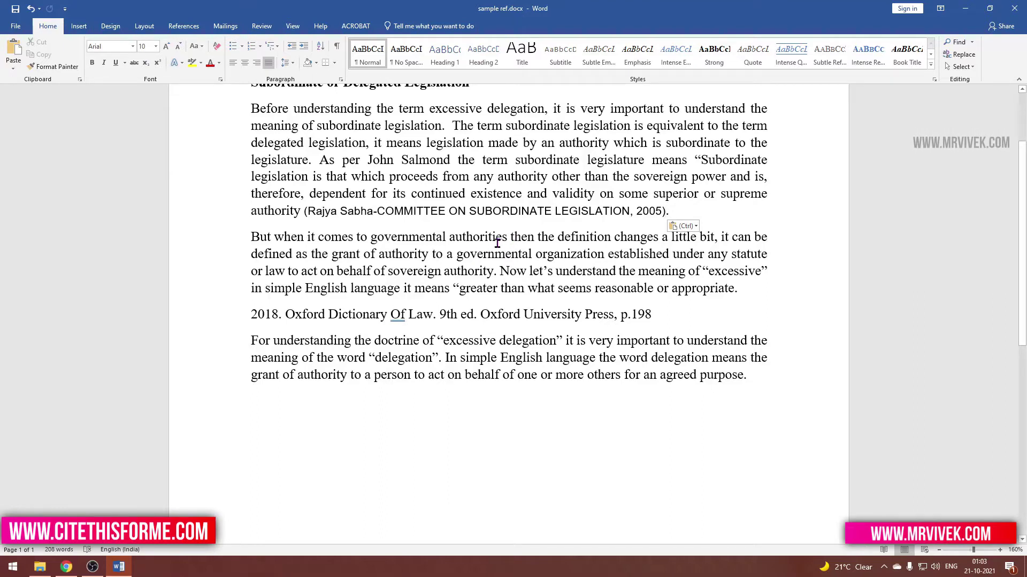
Undo the pasted in-text citation in the document and return to the Cite This For Me bibliography
{"action": "key", "text": "ctrl+z"}
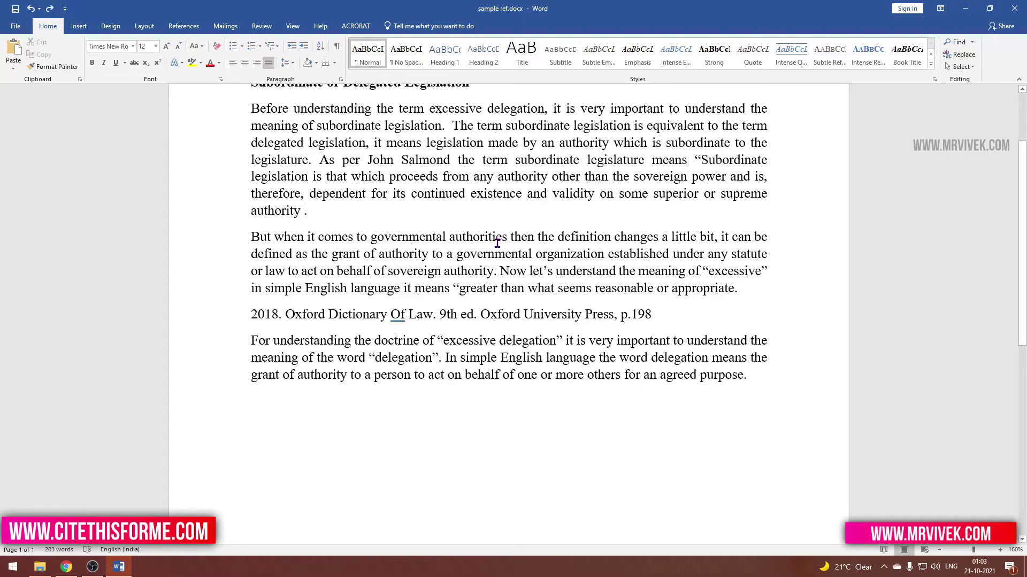
{"action": "key", "text": "alt+Tab"}
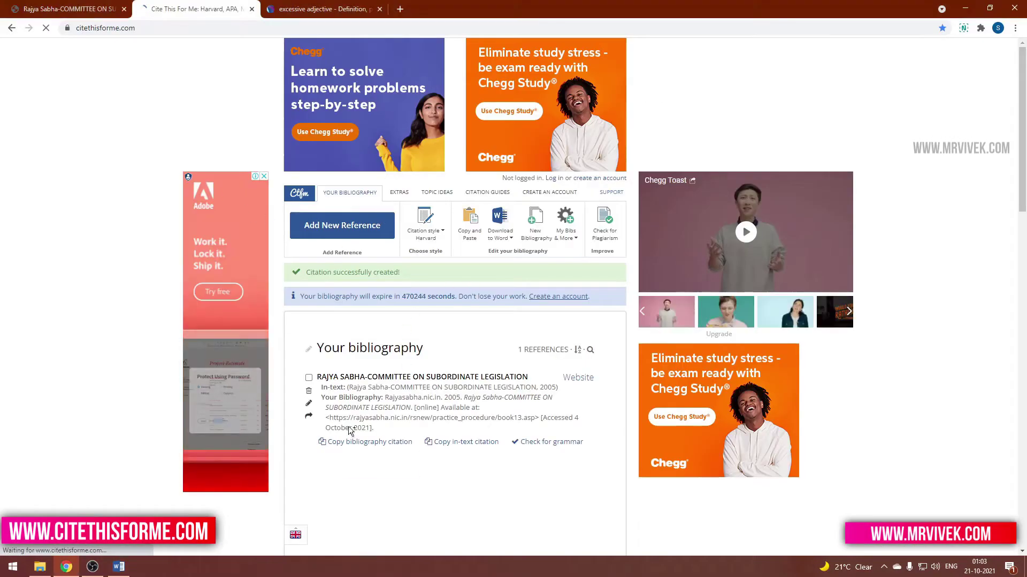
Copy the full bibliography citation of the Rajya Sabha website reference and switch to the Word document's reference tools
{"action": "left_click", "coordinate": [363, 442]}
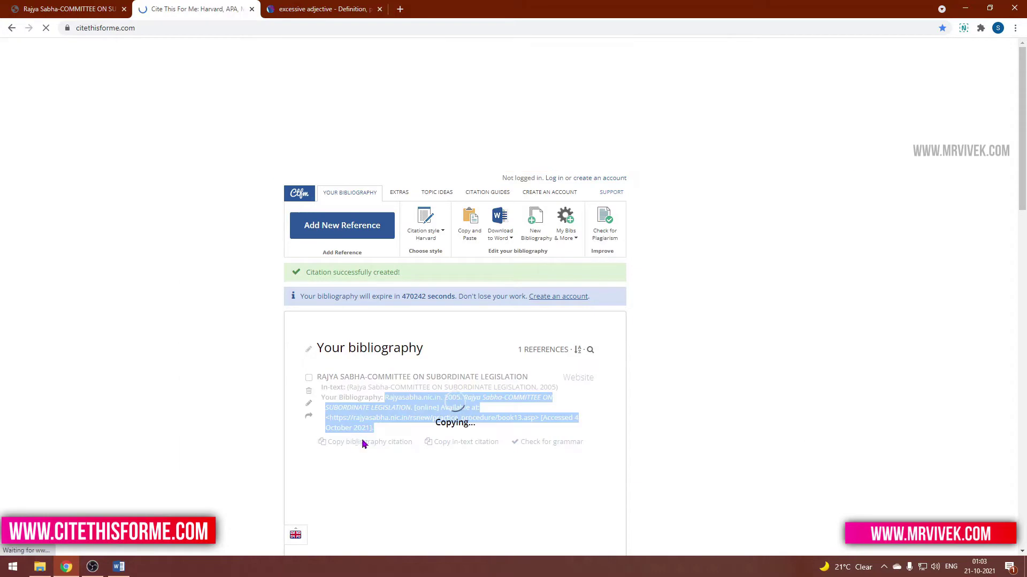
{"action": "key", "text": "alt+Tab"}
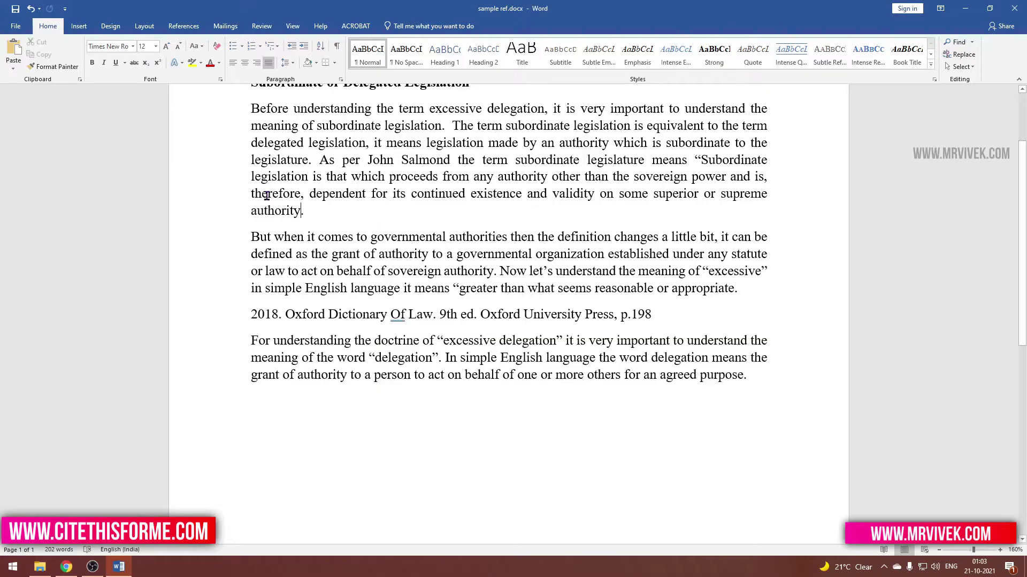
{"action": "left_click", "coordinate": [186, 30]}
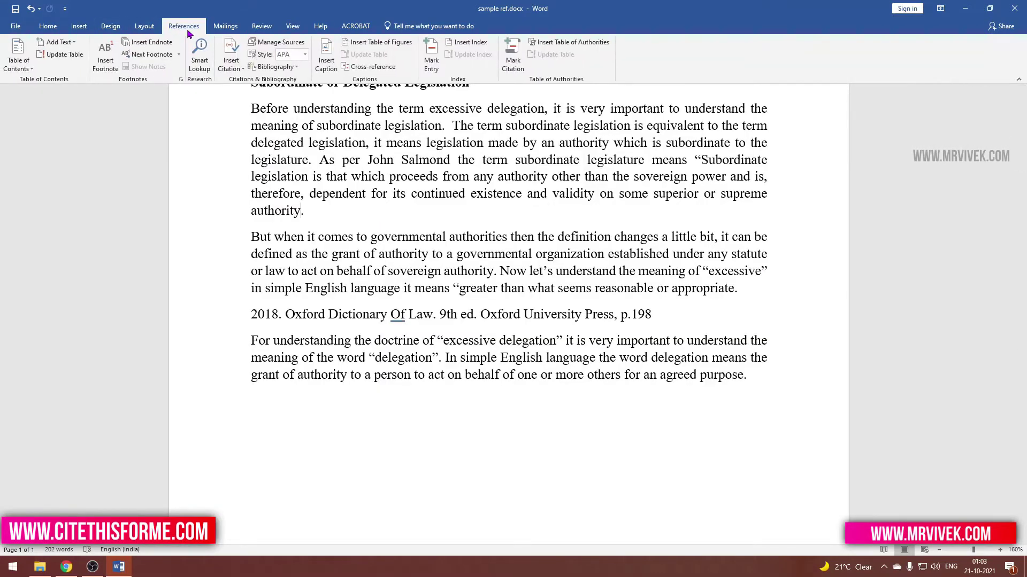
Insert an endnote after "authority" at the end of the first paragraph and undo it
{"action": "left_click", "coordinate": [153, 43]}
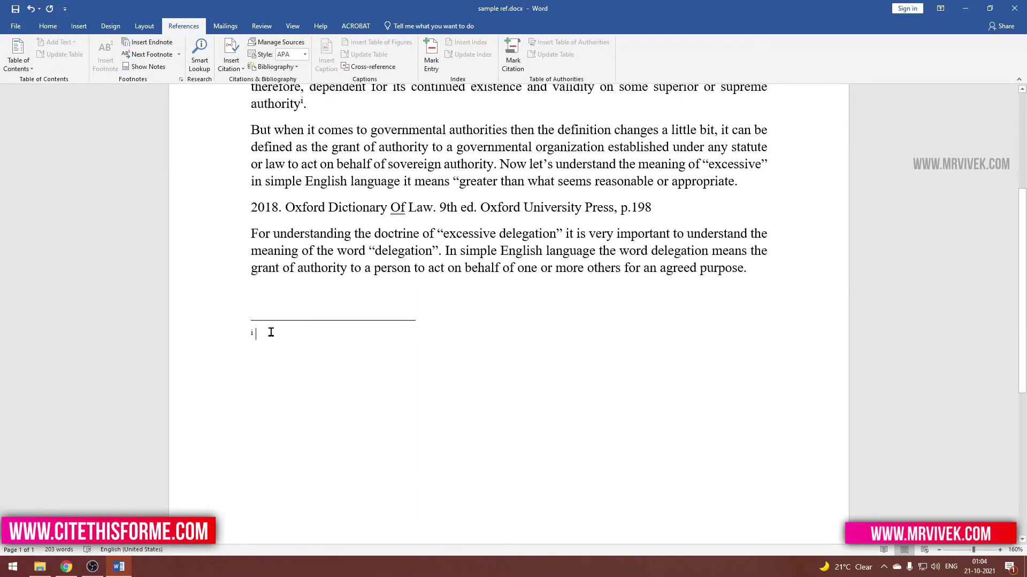
{"action": "key", "text": "ctrl+z"}
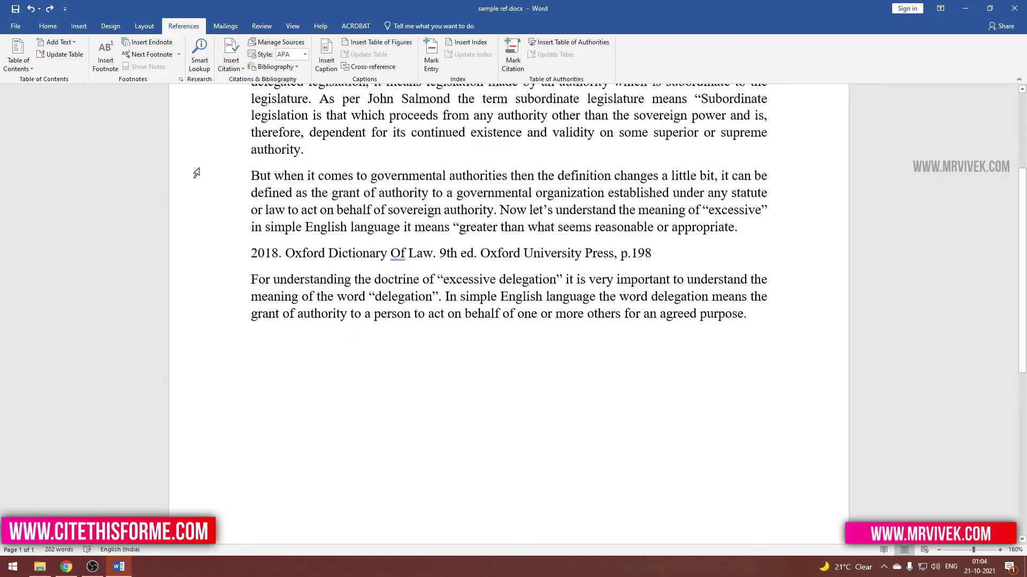
Insert a footnote after "authority" in the first paragraph and paste the copied bibliography citation into it as text only
{"action": "left_click", "coordinate": [106, 58]}
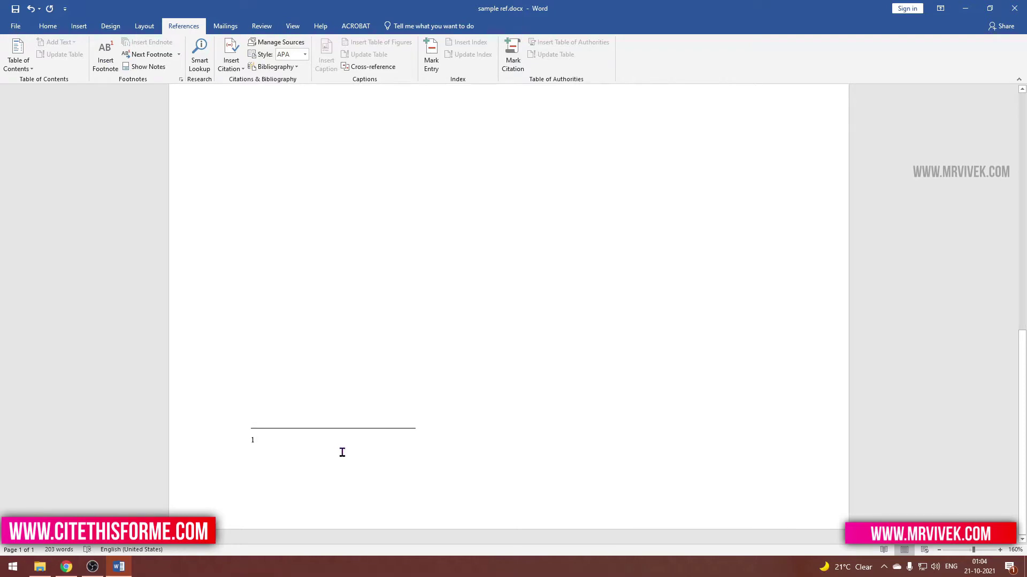
{"action": "key", "text": "ctrl+v"}
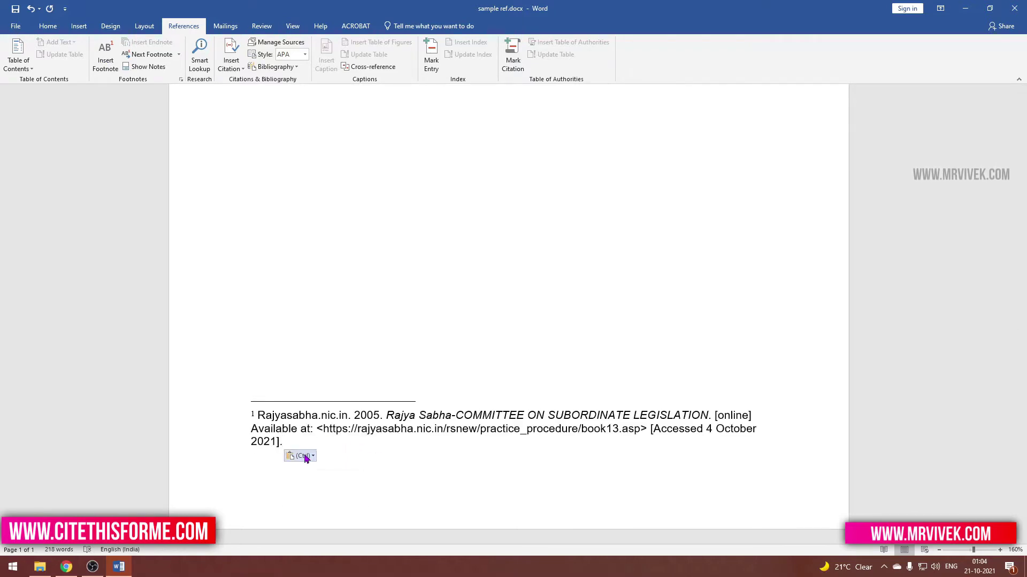
{"action": "left_click", "coordinate": [305, 459]}
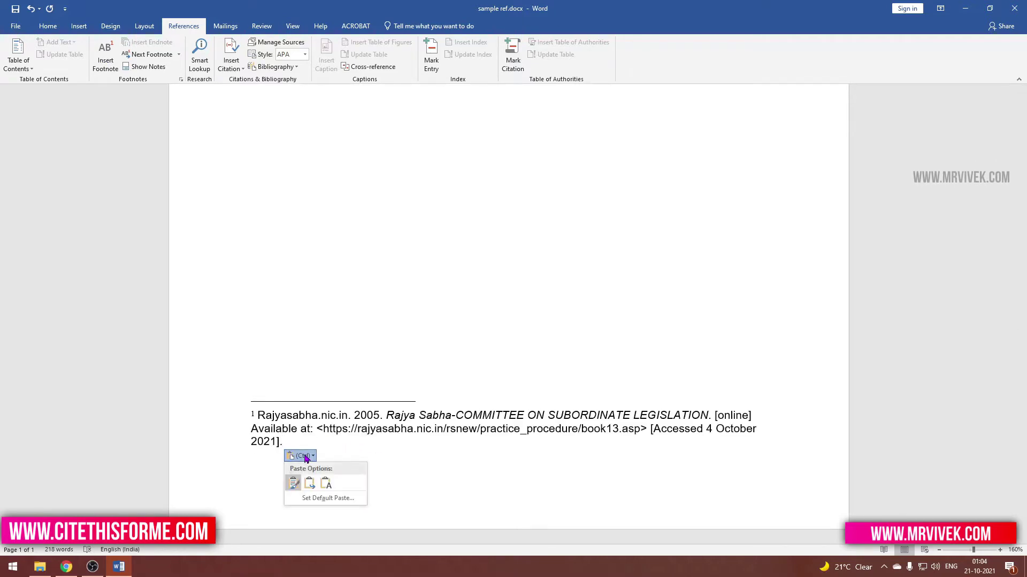
{"action": "left_click", "coordinate": [326, 483]}
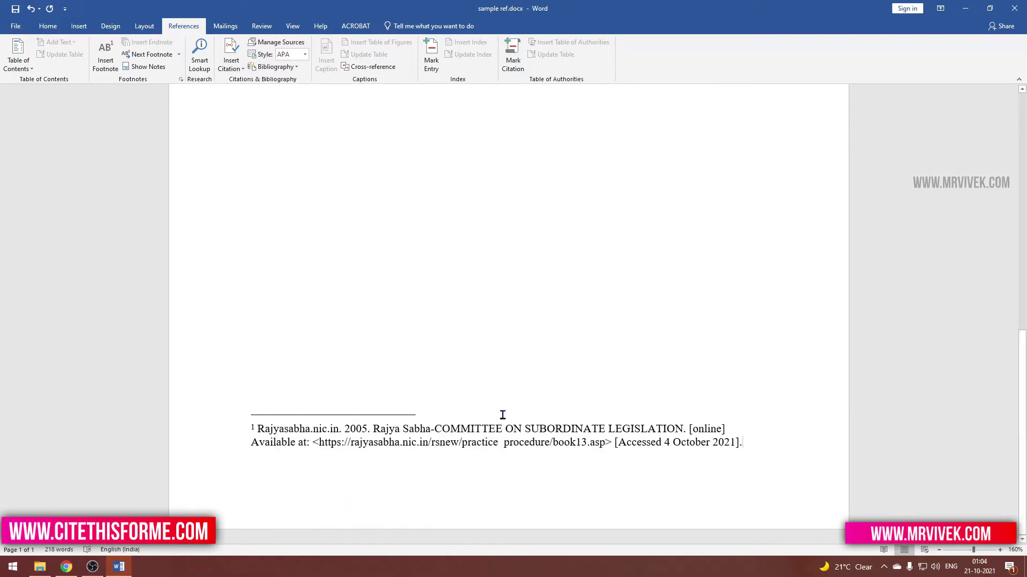
Check the footnote mark after "authority" and read the second paragraph with the book reference line below it
{"action": "scroll", "coordinate": [511, 413], "scroll_direction": "up", "scroll_amount": 10}
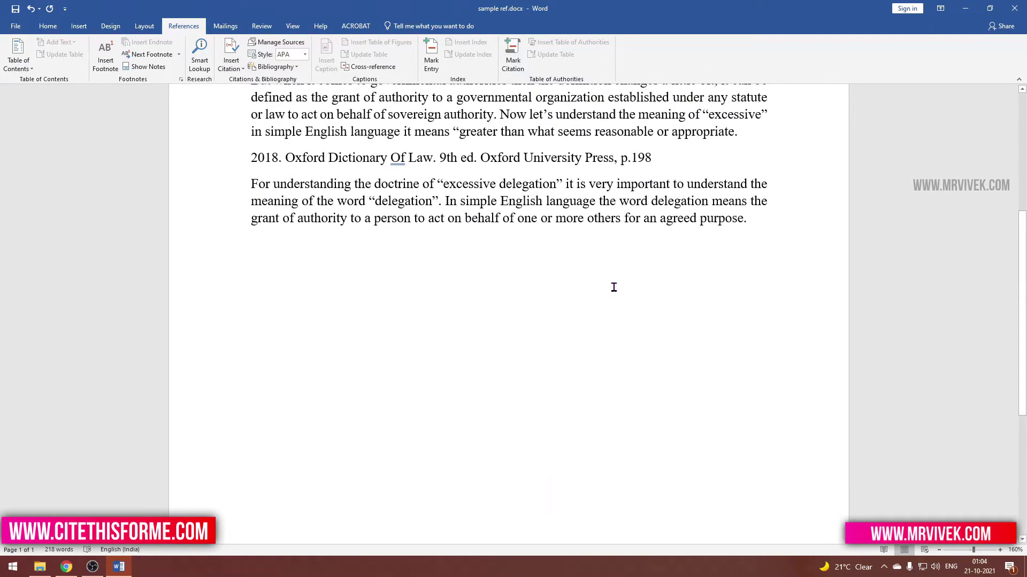
{"action": "scroll", "coordinate": [531, 234], "scroll_direction": "up", "scroll_amount": 4}
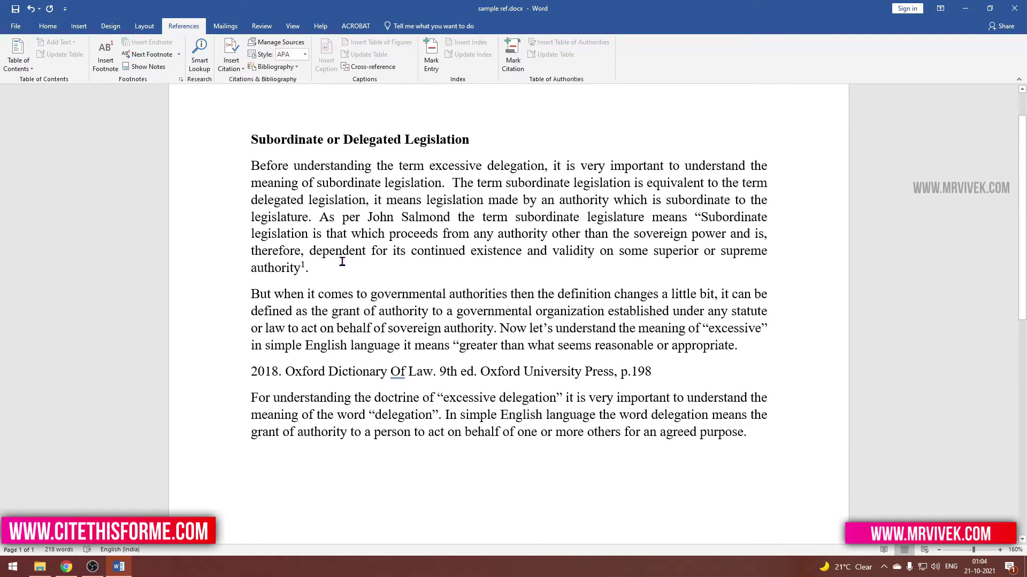
{"action": "scroll", "coordinate": [339, 259], "scroll_direction": "down", "scroll_amount": 2}
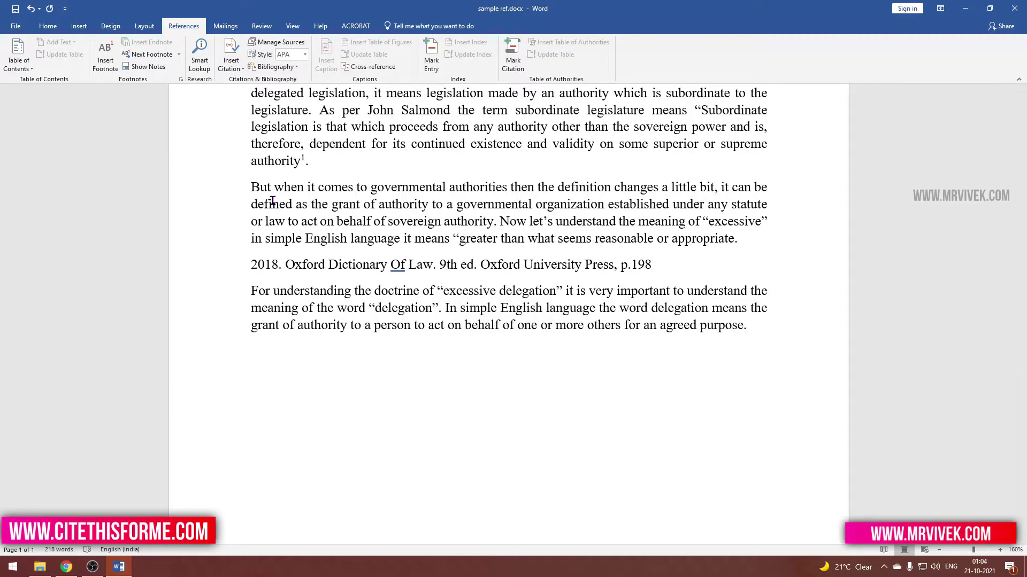
{"action": "scroll", "coordinate": [279, 194], "scroll_direction": "down", "scroll_amount": 1}
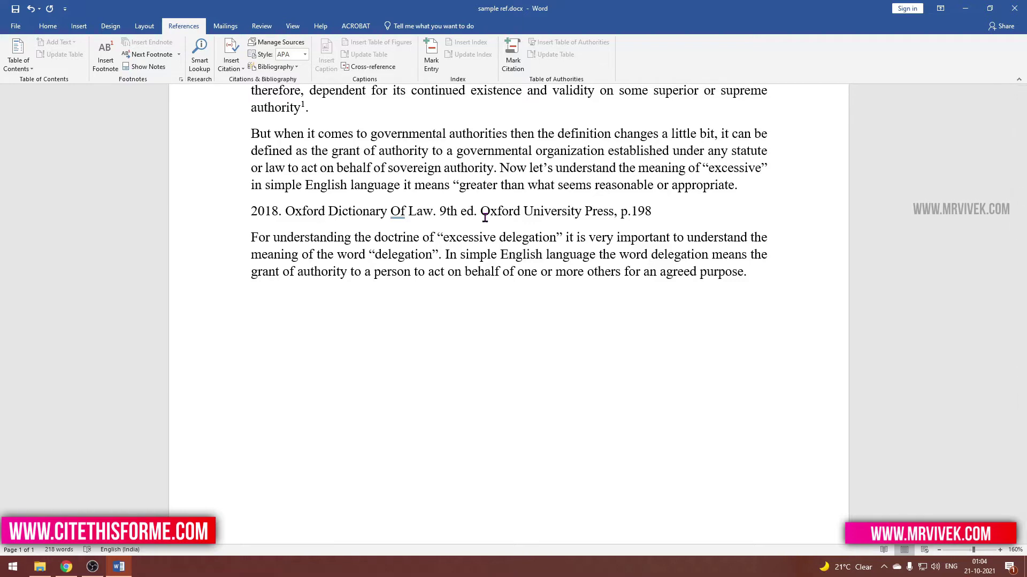
{"action": "left_click", "coordinate": [239, 137]}
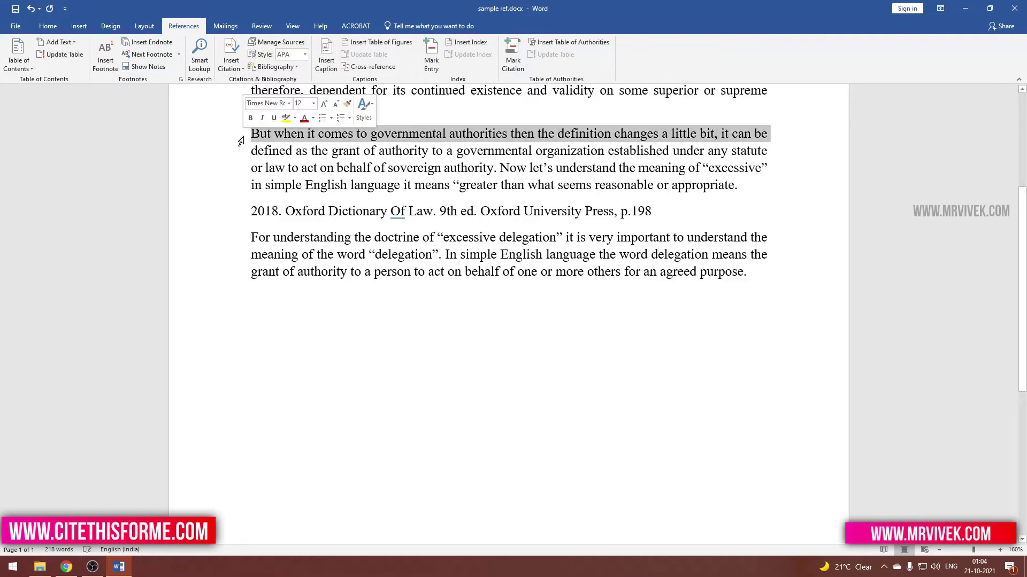
{"action": "left_click", "coordinate": [405, 156]}
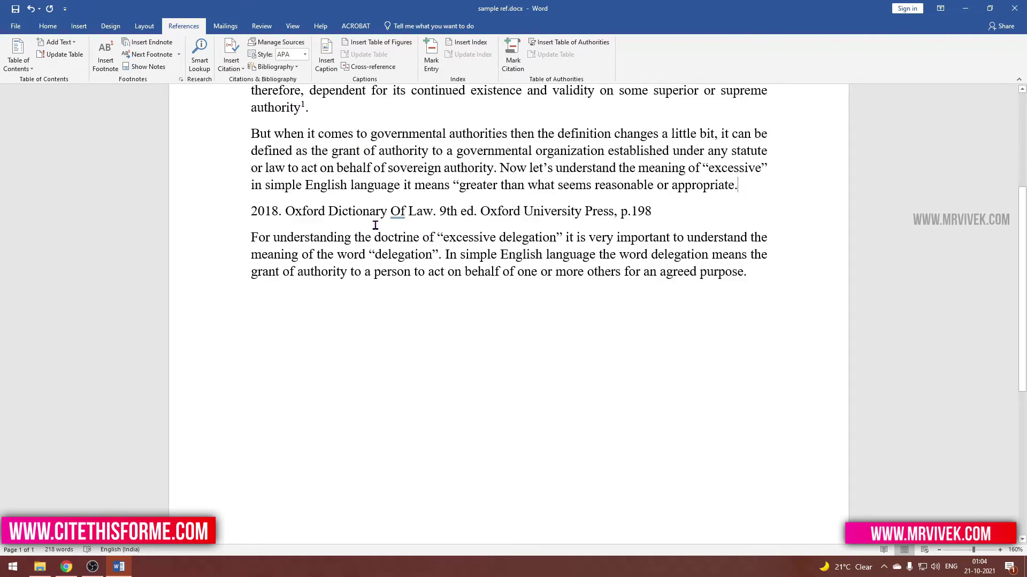
{"action": "left_click", "coordinate": [285, 211]}
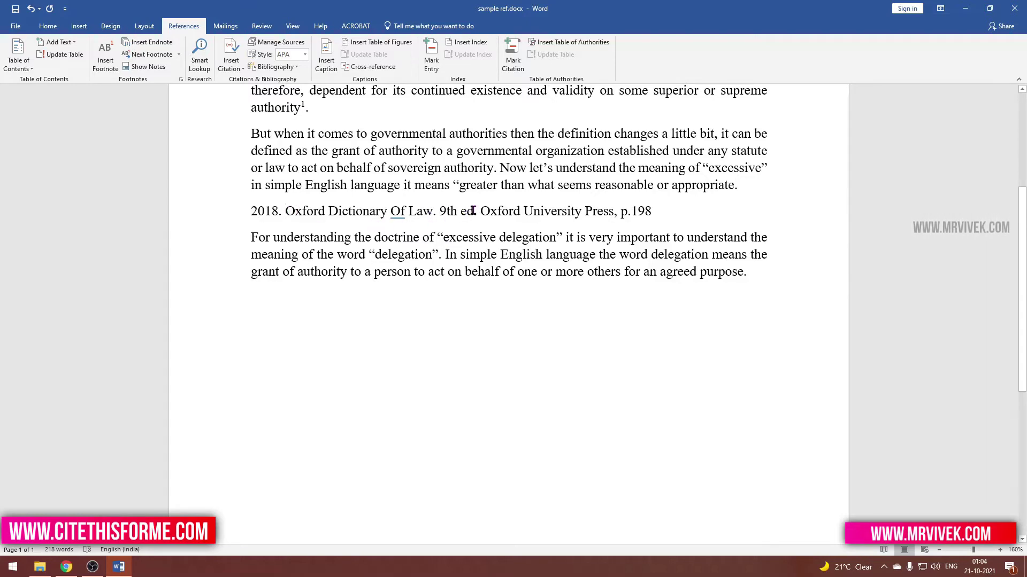
{"action": "left_click", "coordinate": [265, 210]}
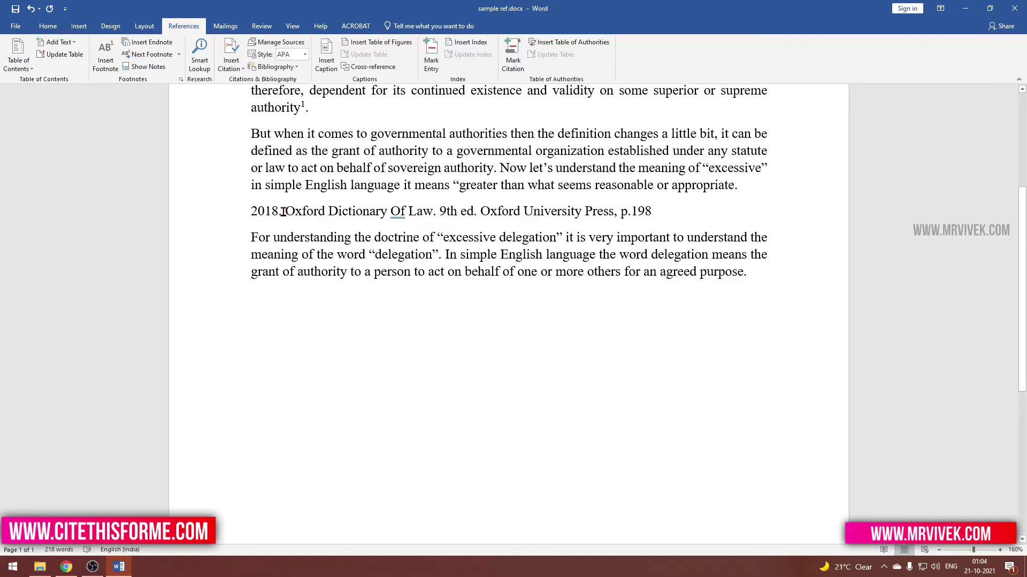
{"action": "left_click", "coordinate": [283, 211]}
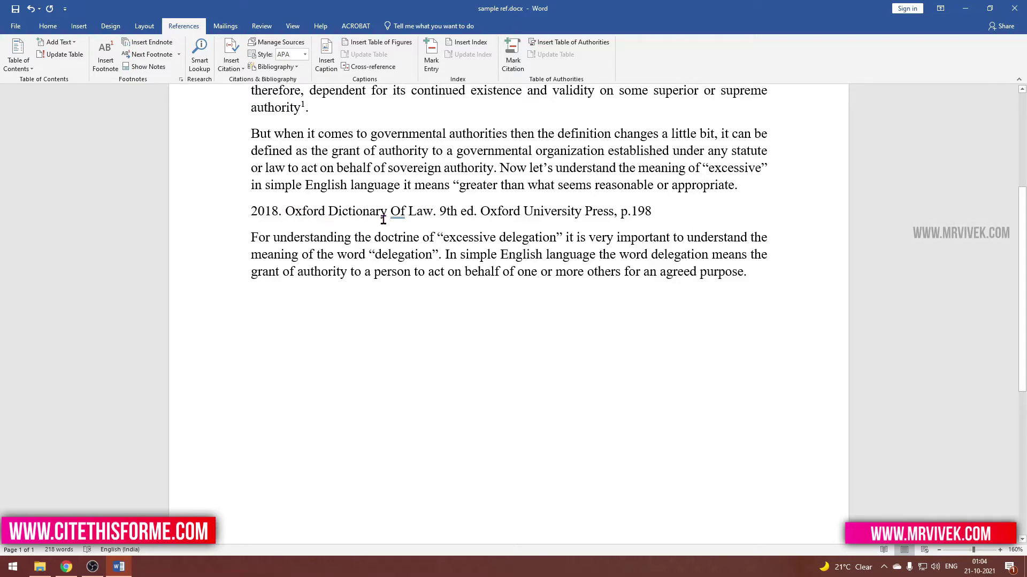
Switch to Cite This For Me and start a new book reference with manual entry of its details
{"action": "key", "text": "alt+Tab"}
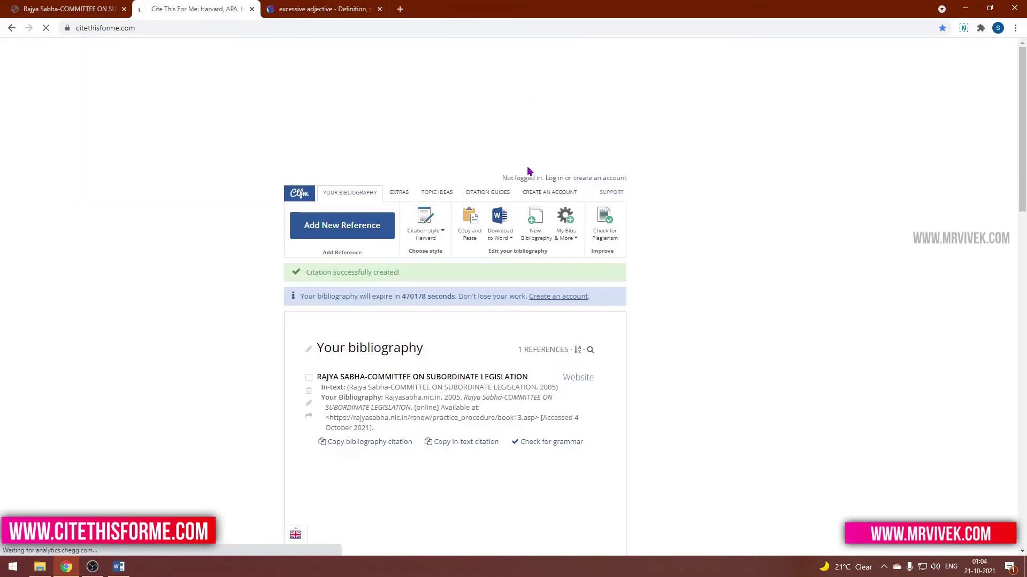
{"action": "scroll", "coordinate": [195, 213], "scroll_direction": "down", "scroll_amount": 1}
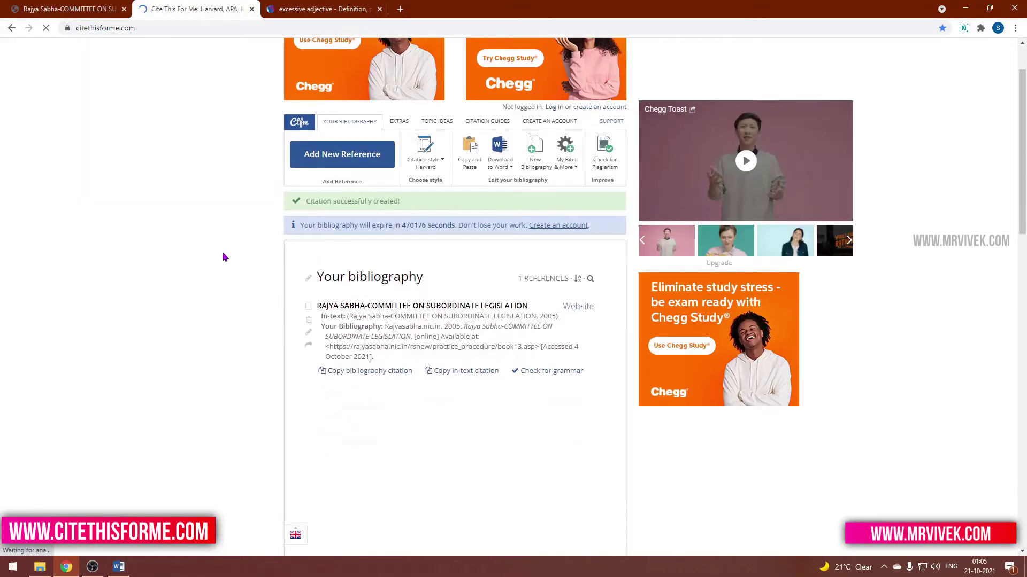
{"action": "left_click", "coordinate": [327, 162]}
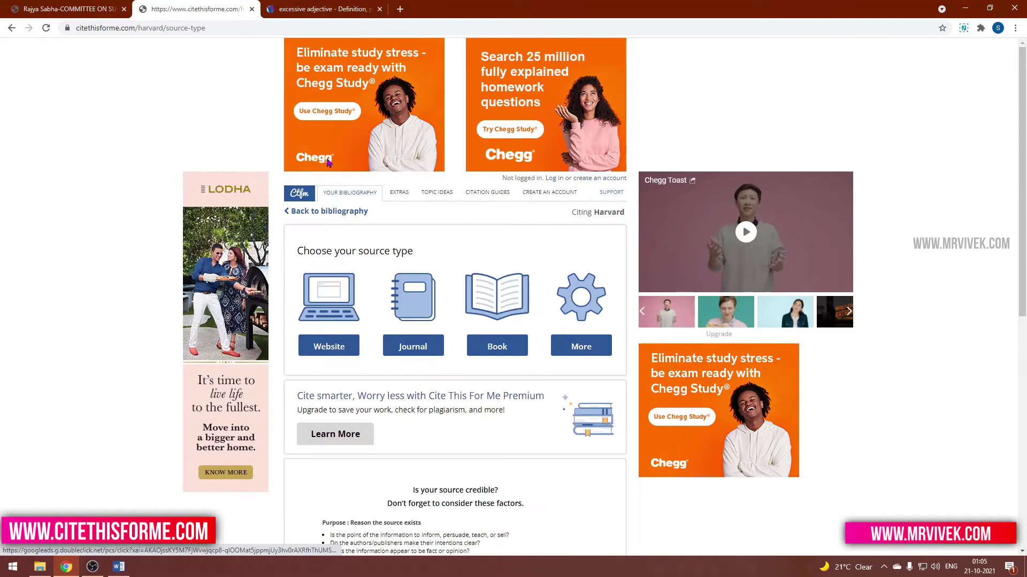
{"action": "left_click", "coordinate": [496, 348]}
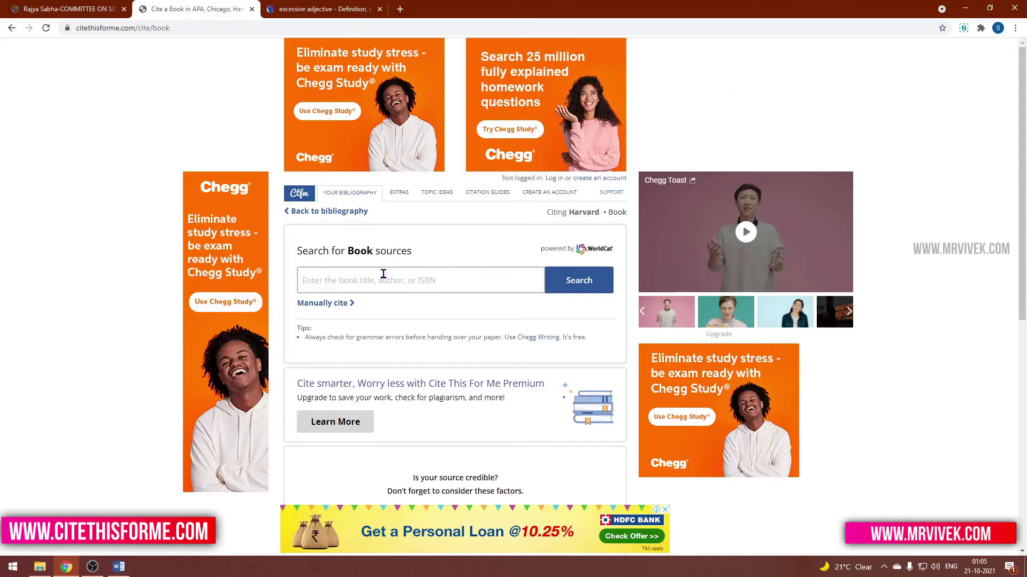
{"action": "left_click", "coordinate": [327, 304]}
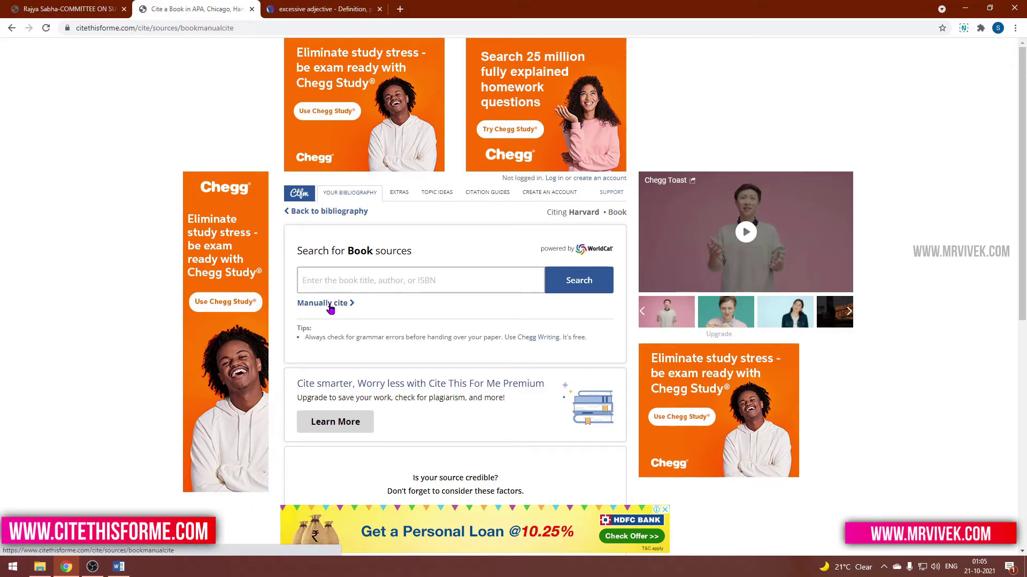
{"action": "scroll", "coordinate": [330, 308], "scroll_direction": "down", "scroll_amount": 3}
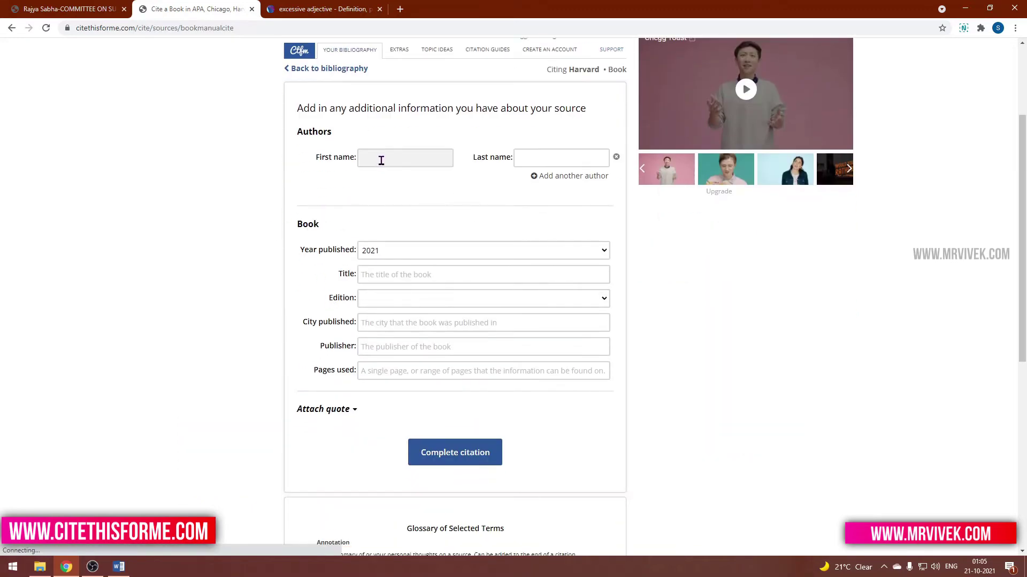
Check the book reference line in the Word document and set the citation's year published to 2018
{"action": "key", "text": "alt+Tab"}
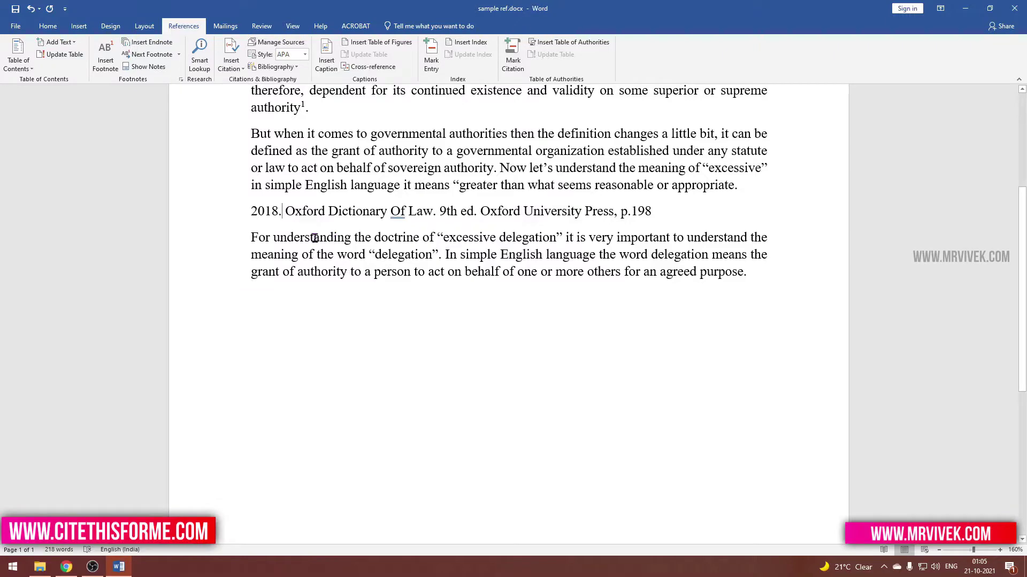
{"action": "key", "text": "alt+Tab"}
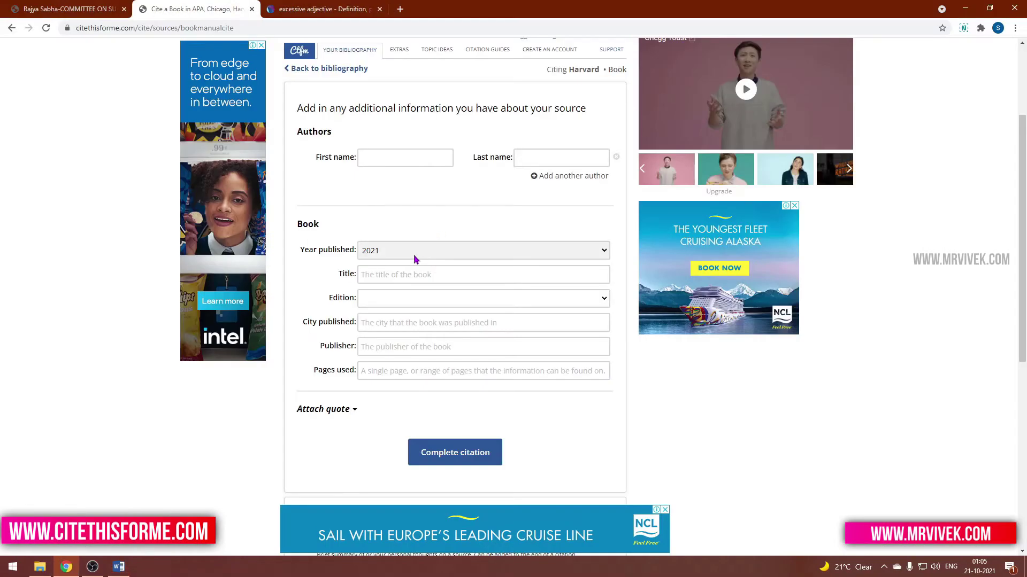
{"action": "key", "text": "alt+Tab"}
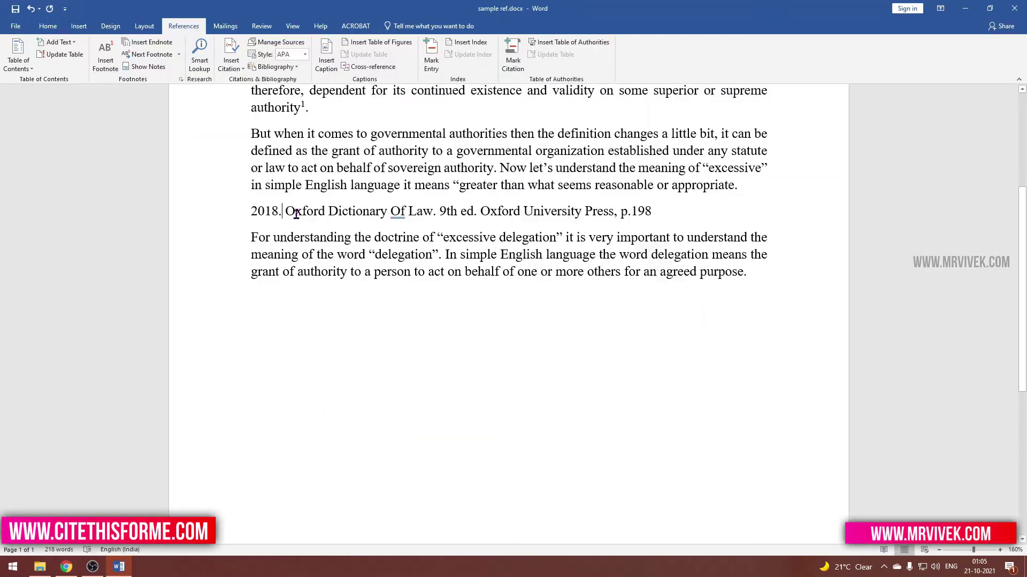
{"action": "key", "text": "alt+Tab"}
{"action": "left_click", "coordinate": [370, 251]}
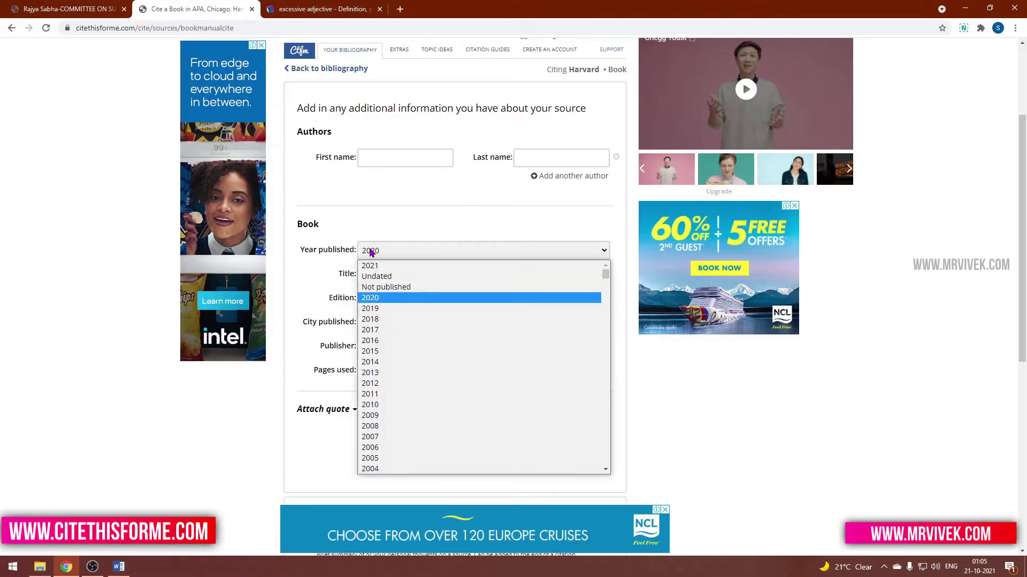
{"action": "key", "text": "Down"}
{"action": "key", "text": "Down"}
{"action": "key", "text": "Return"}
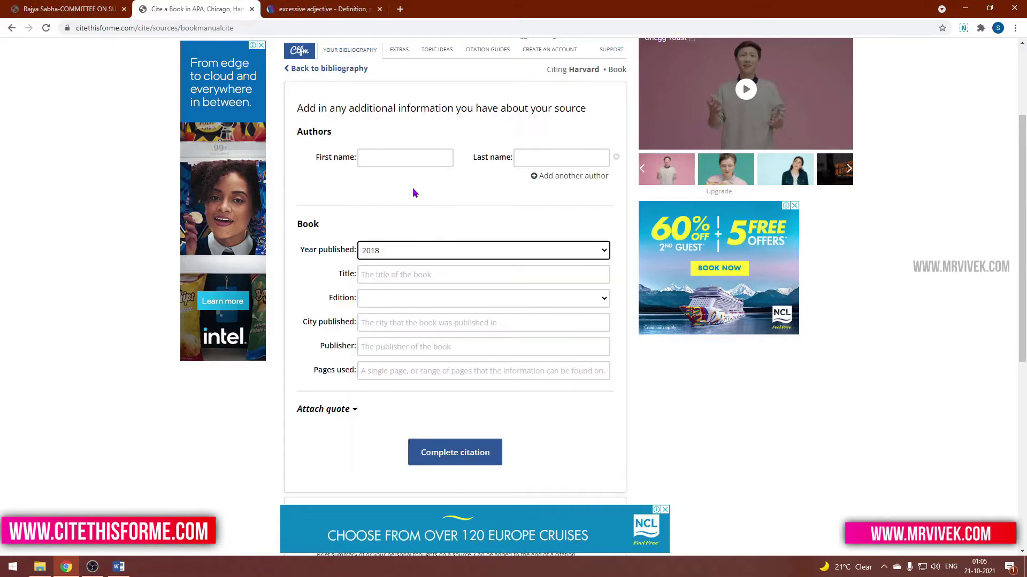
Copy "Oxford Dictionary Of Law" from the Word document's reference line into the book citation's title
{"action": "left_click", "coordinate": [389, 274]}
{"action": "key", "text": "alt+Tab"}
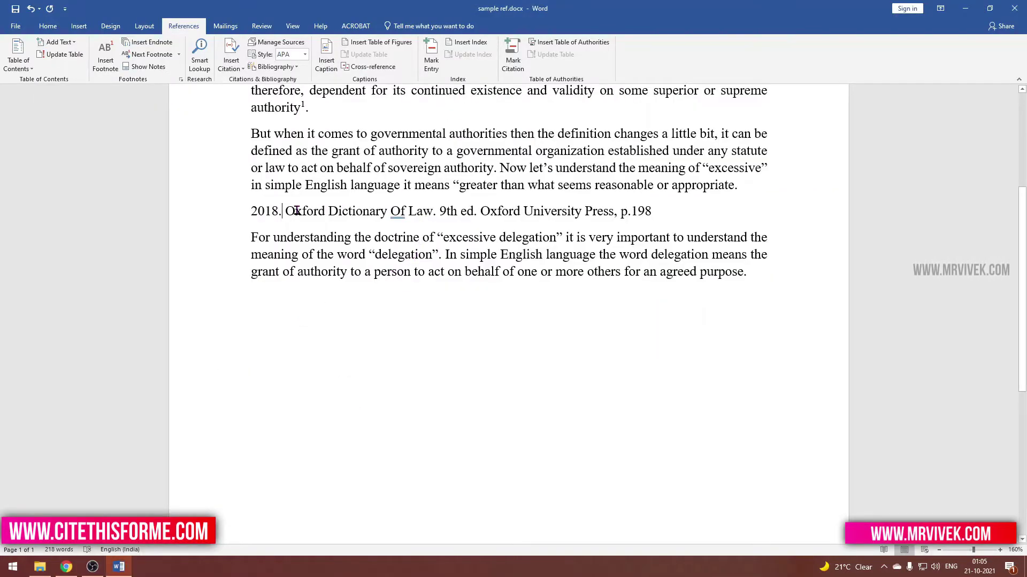
{"action": "left_click", "coordinate": [433, 210], "text": "shift"}
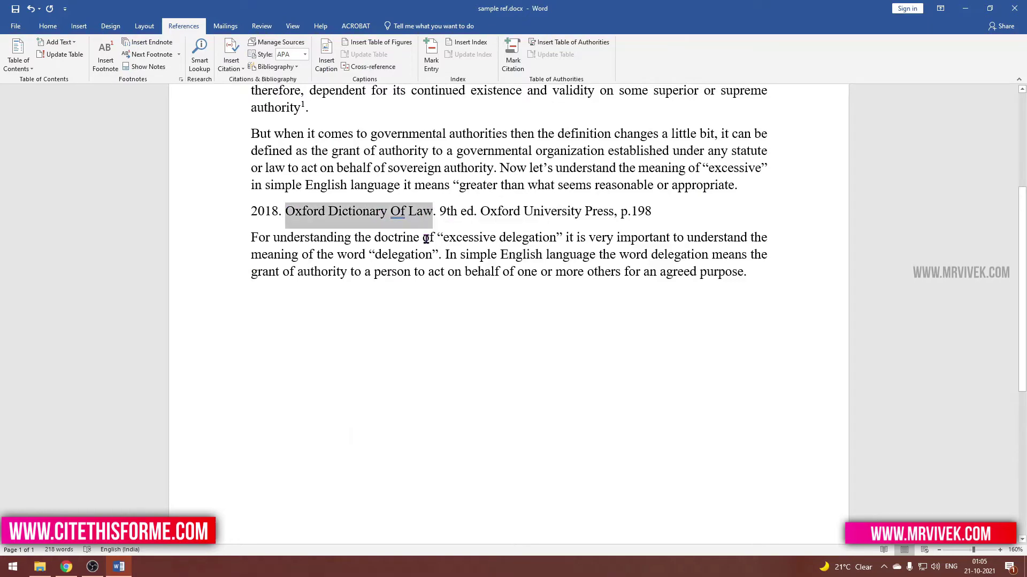
{"action": "key", "text": "ctrl+c"}
{"action": "key", "text": "alt+Tab"}
{"action": "key", "text": "ctrl+v"}
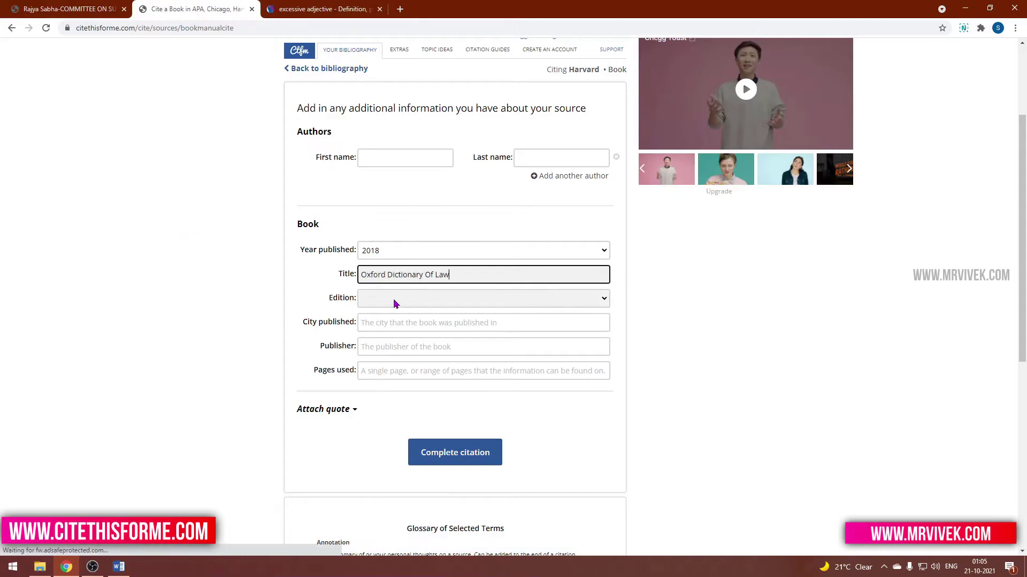
Check the edition in the Word document and set the book citation's edition to 9
{"action": "left_click", "coordinate": [394, 299]}
{"action": "key", "text": "alt+Tab"}
{"action": "key", "text": "alt+Tab"}
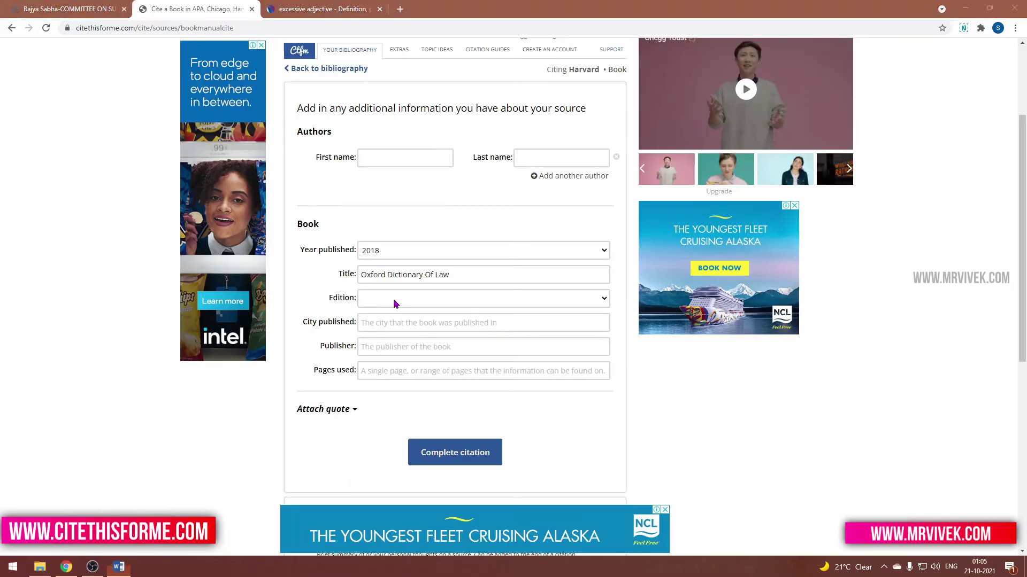
{"action": "left_click", "coordinate": [394, 300]}
{"action": "key", "text": "9"}
{"action": "key", "text": "Return"}
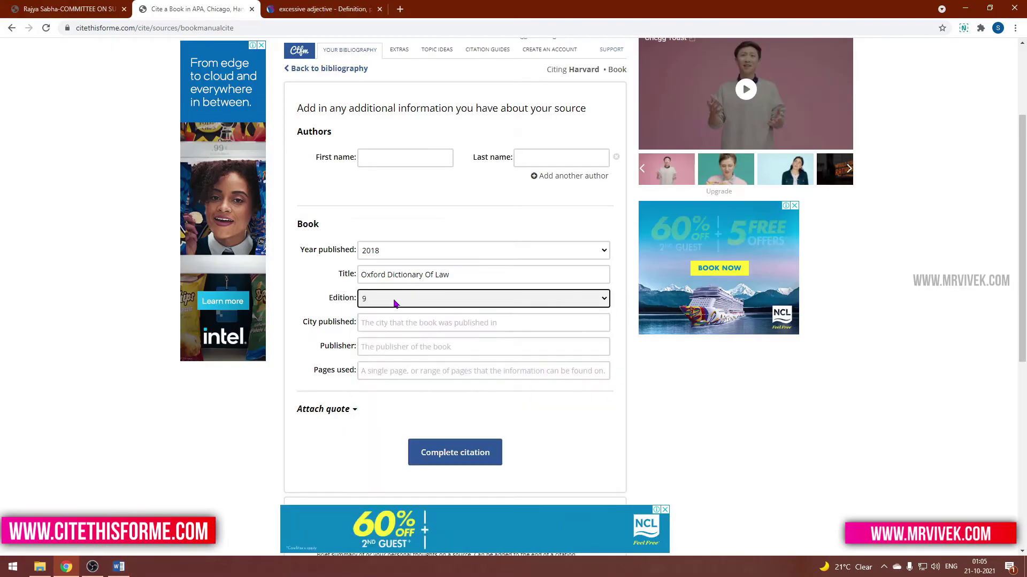
Copy "Oxford University Press" from the Word document's reference line into the book citation's publisher
{"action": "key", "text": "alt+Tab"}
{"action": "left_click", "coordinate": [481, 211]}
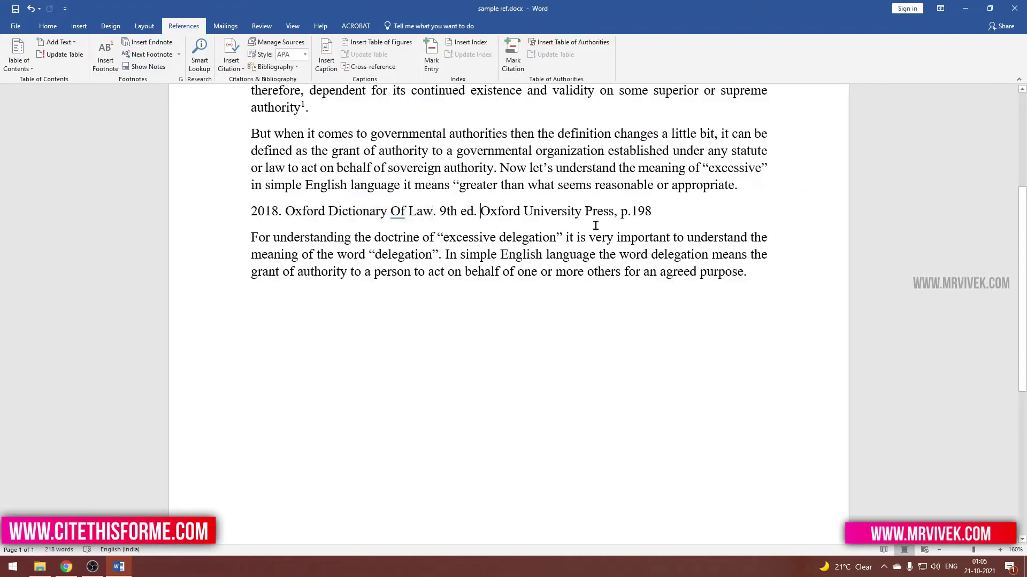
{"action": "left_click", "coordinate": [611, 212], "text": "shift"}
{"action": "key", "text": "alt+Tab"}
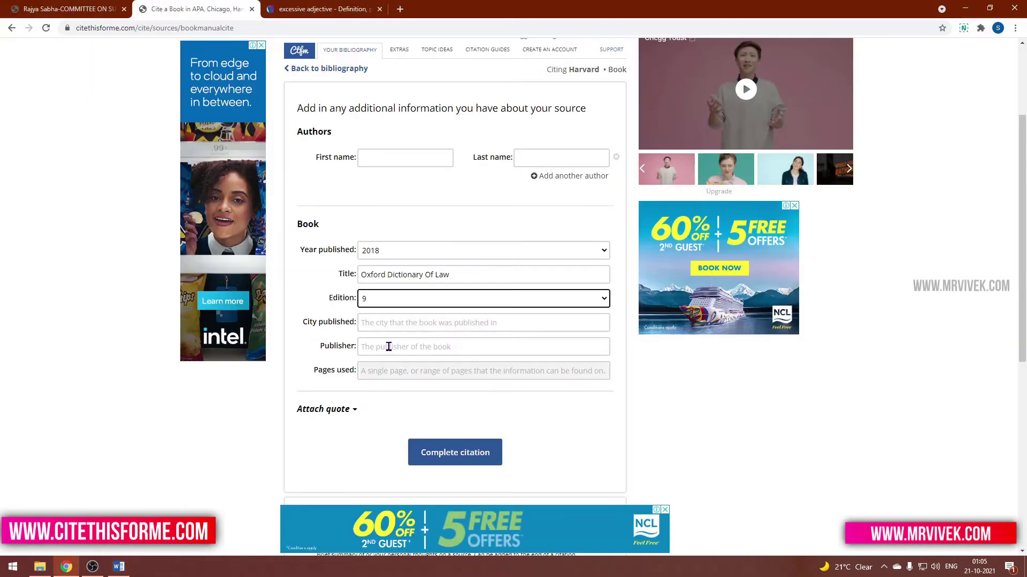
{"action": "left_click", "coordinate": [391, 346]}
{"action": "key", "text": "ctrl+v"}
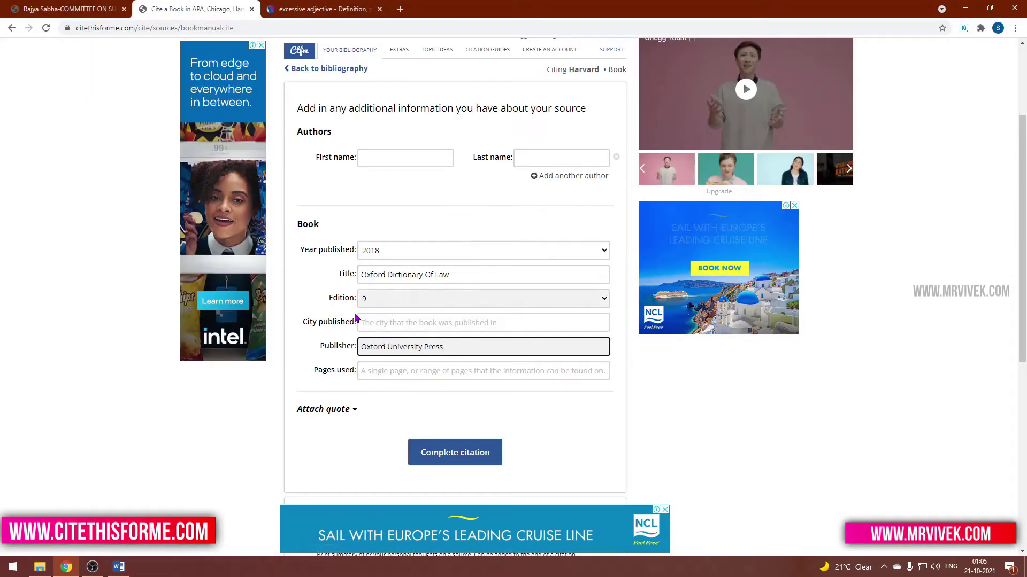
Check the page number in the Word document, set the book citation's pages used to 198 and complete the citation
{"action": "left_click", "coordinate": [412, 378]}
{"action": "key", "text": "alt+Tab"}
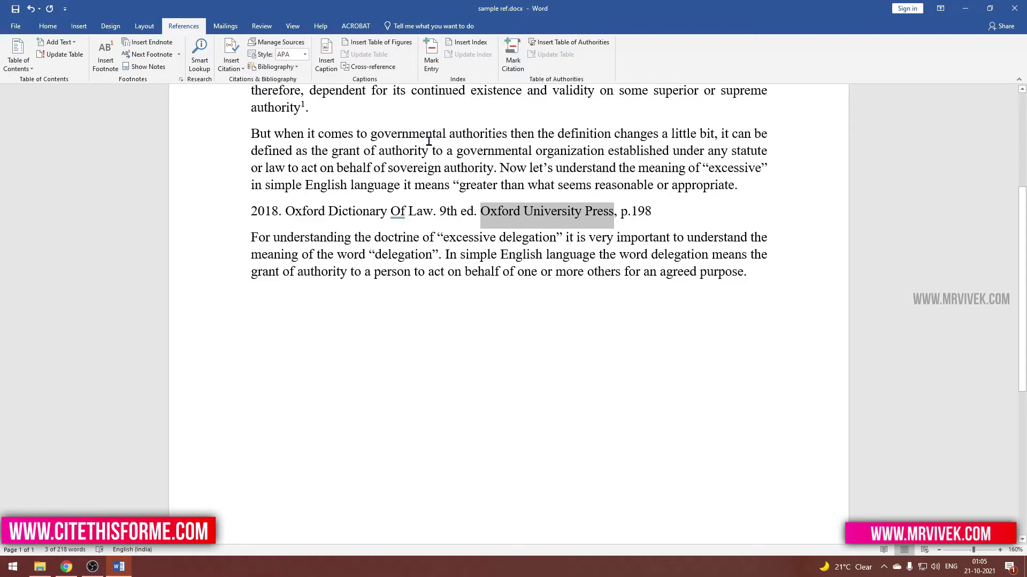
{"action": "key", "text": "alt+Tab"}
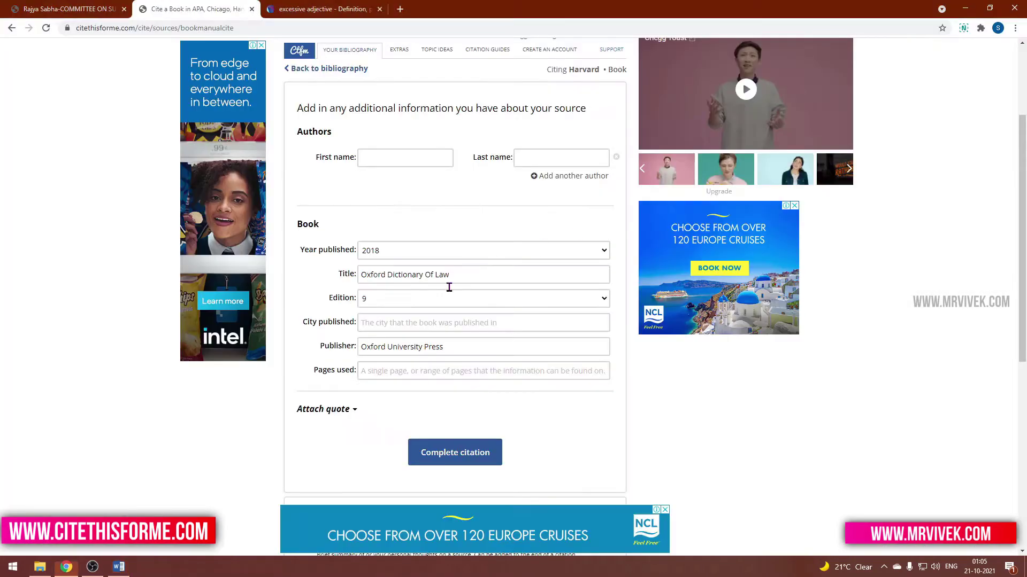
{"action": "type", "text": "198"}
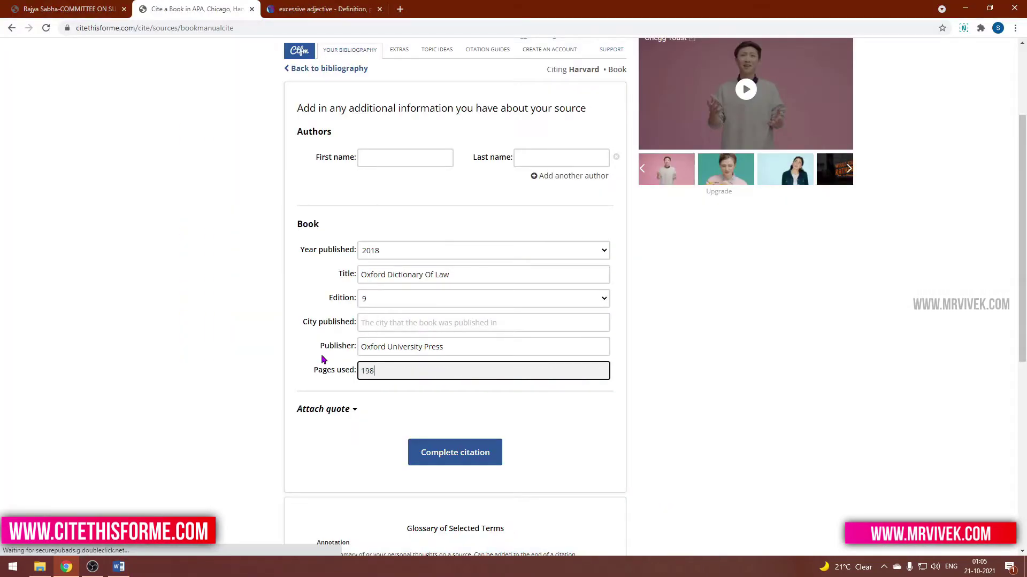
{"action": "left_click", "coordinate": [455, 462]}
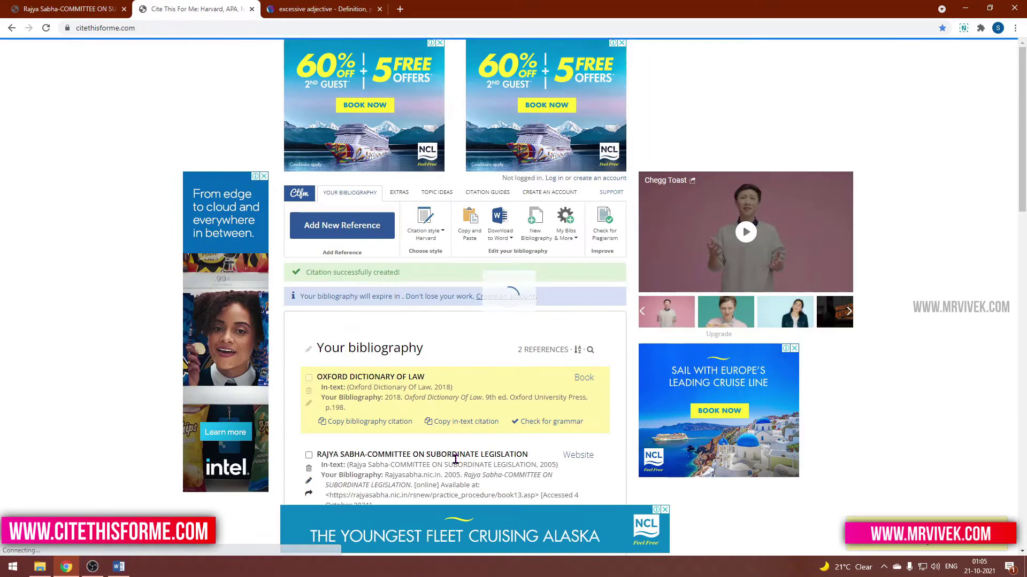
Copy the bibliography citation of Oxford Dictionary Of Law and switch to the Word document
{"action": "scroll", "coordinate": [355, 340], "scroll_direction": "down", "scroll_amount": 4}
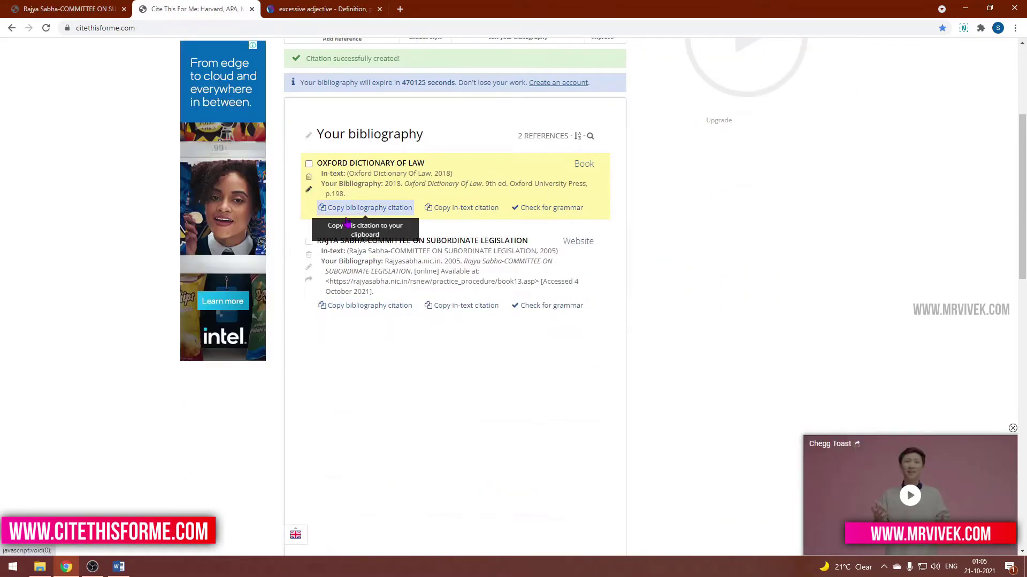
{"action": "left_click", "coordinate": [373, 209]}
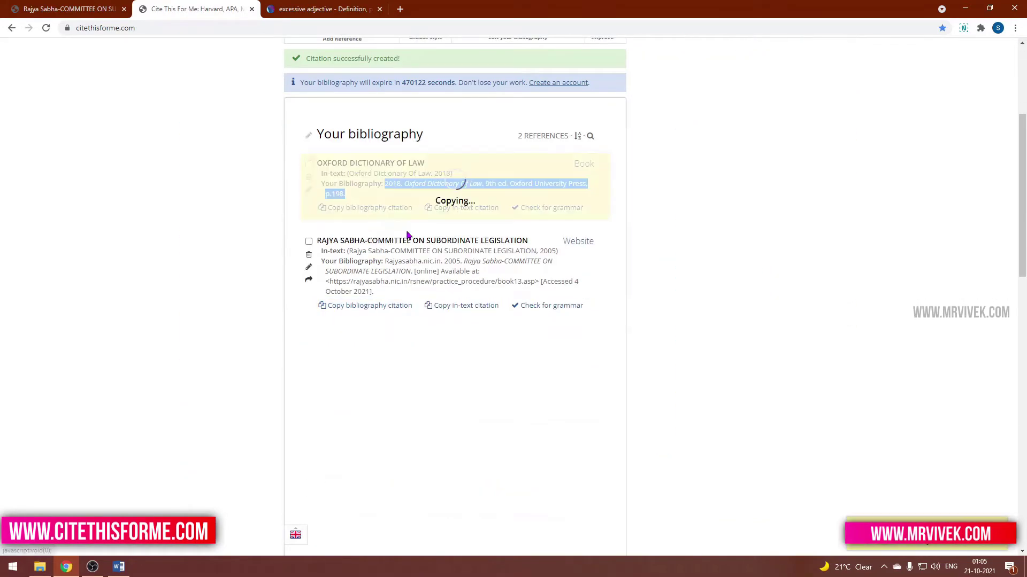
{"action": "key", "text": "alt+Tab"}
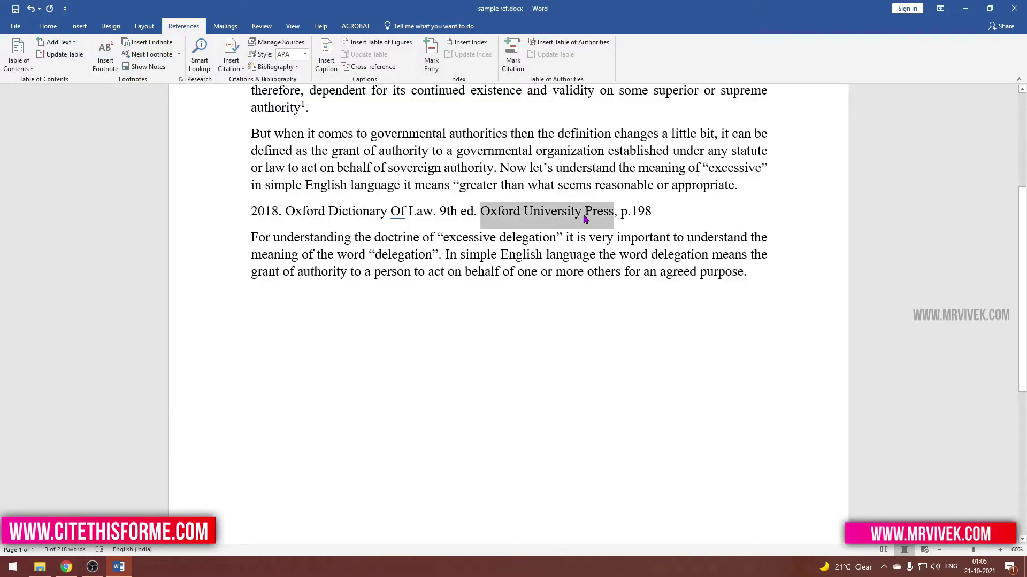
Delete the plain-text Oxford Dictionary Of Law reference line between the last two paragraphs
{"action": "left_click", "coordinate": [751, 189]}
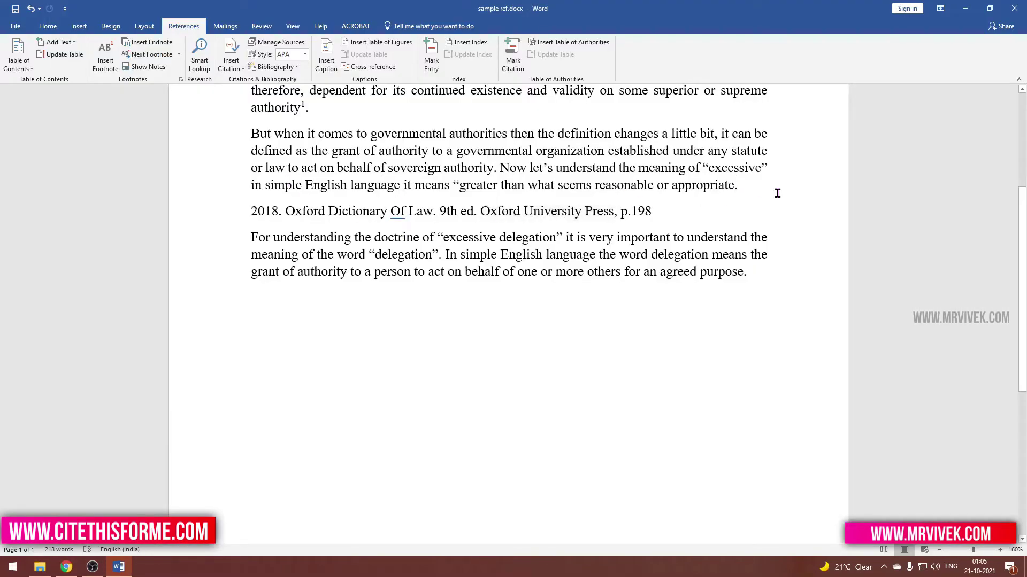
{"action": "key", "text": "shift+Up"}
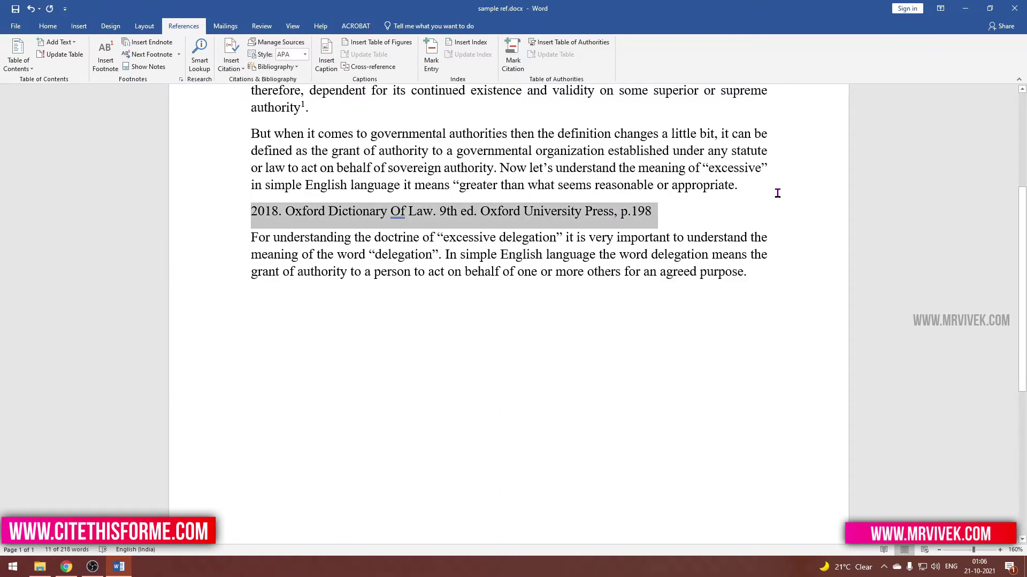
{"action": "key", "text": "BackSpace"}
{"action": "left_click", "coordinate": [778, 193]}
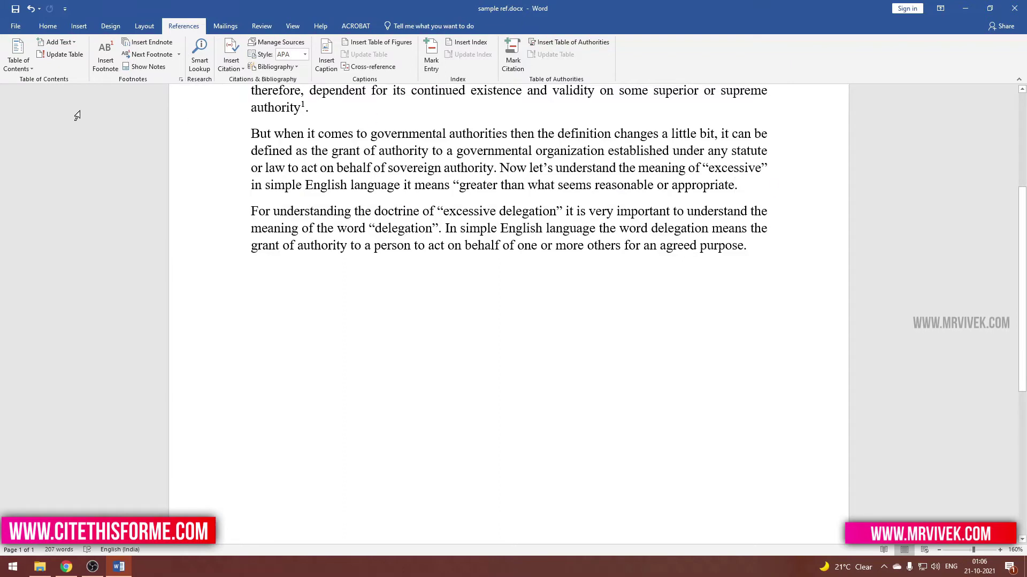
Insert a footnote after "reasonable or appropriate" and paste the copied book citation into it as text only
{"action": "left_click", "coordinate": [105, 56]}
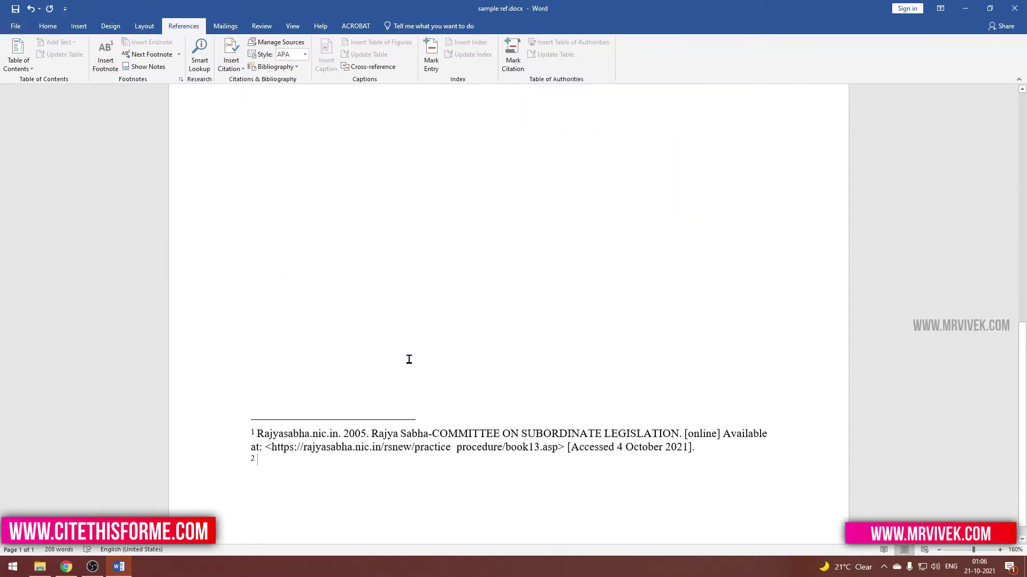
{"action": "key", "text": "ctrl+v"}
{"action": "left_click", "coordinate": [644, 474]}
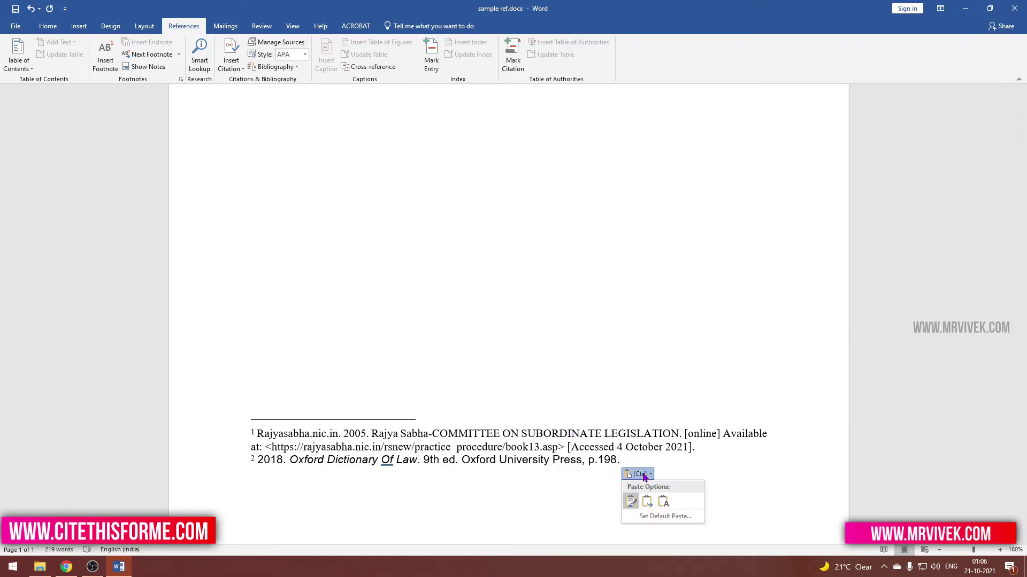
{"action": "left_click", "coordinate": [665, 503]}
{"action": "key", "text": "Escape"}
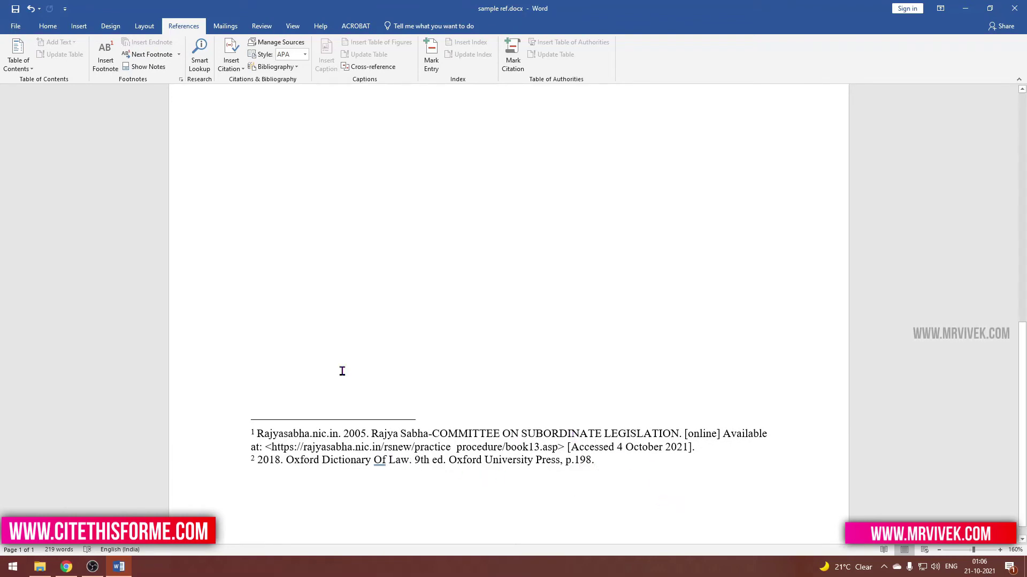
Check the "excessive" page of Oxford Learner's Dictionaries in the browser and insert a footnote in Word after "agreed purpose" in the last paragraph
{"action": "scroll", "coordinate": [342, 371], "scroll_direction": "up", "scroll_amount": 10}
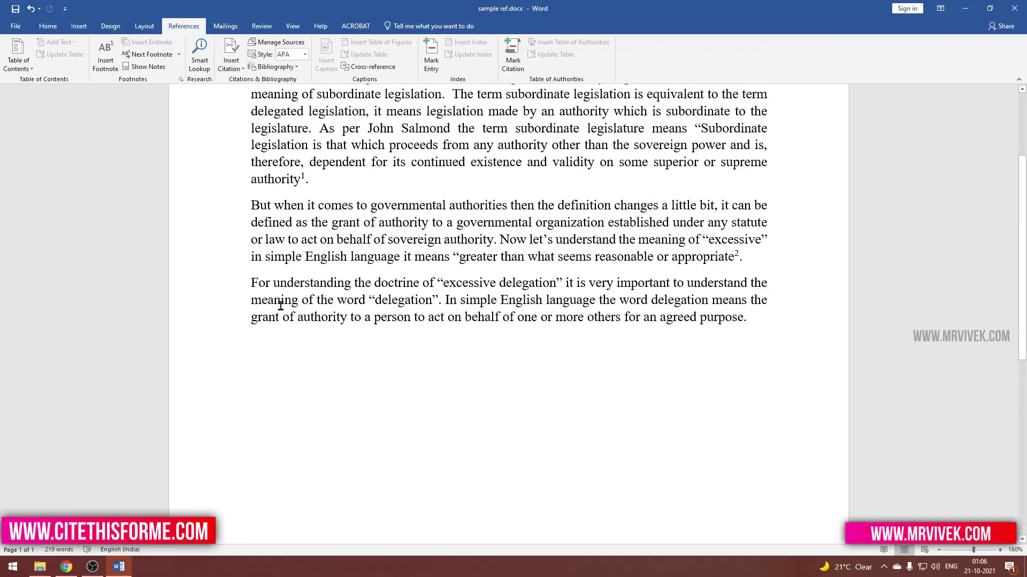
{"action": "left_click", "coordinate": [754, 323]}
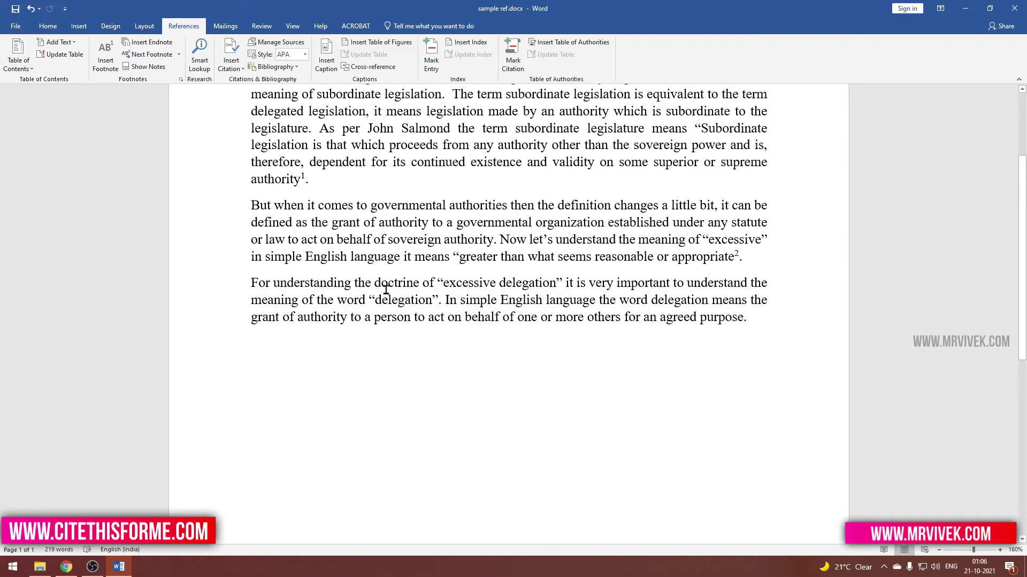
{"action": "key", "text": "alt+Tab"}
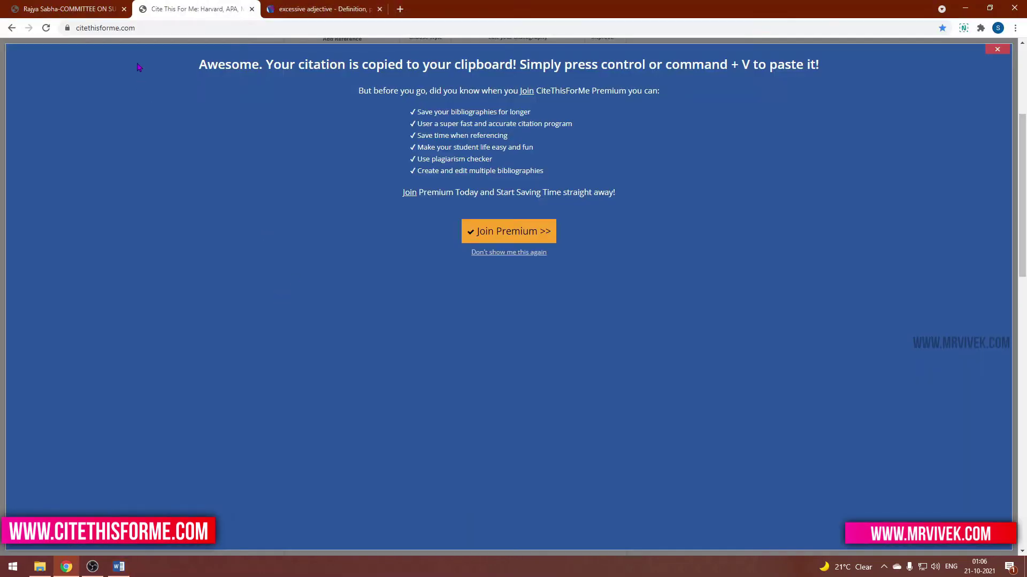
{"action": "left_click", "coordinate": [326, 9]}
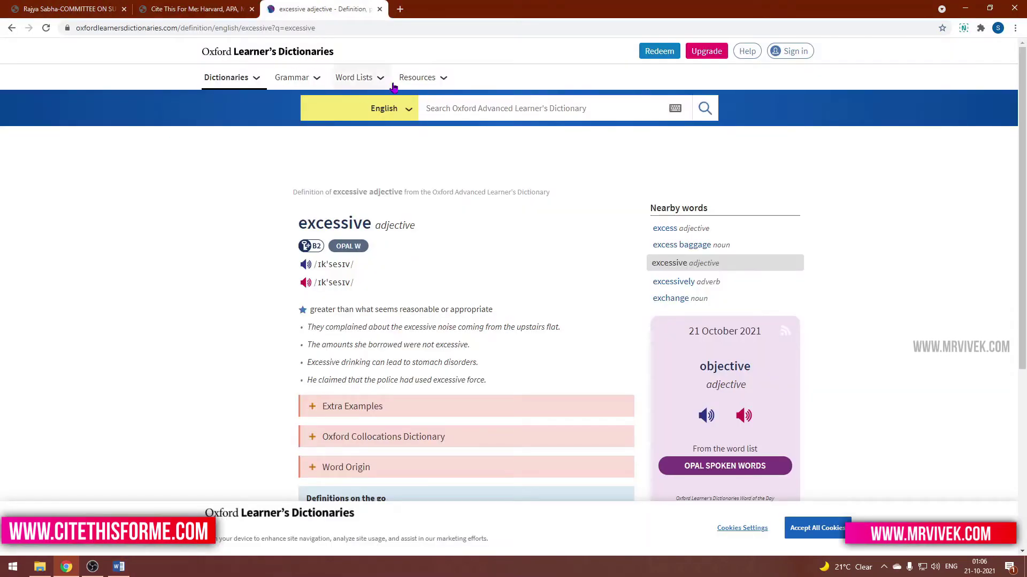
{"action": "key", "text": "alt+Tab"}
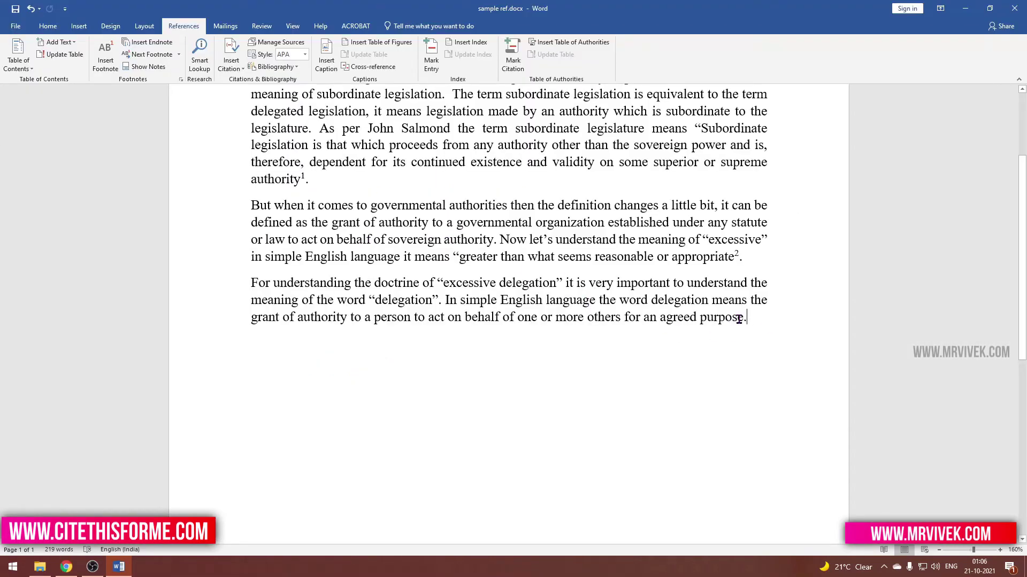
{"action": "left_click", "coordinate": [105, 53]}
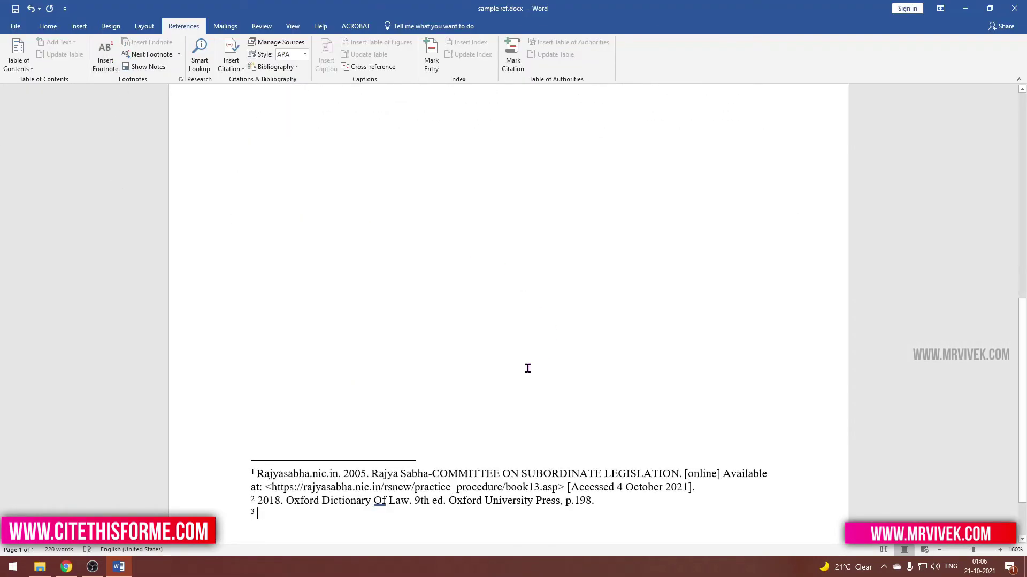
Copy the web address of the "excessive" dictionary page, return to Cite This For Me and dismiss the premium offer
{"action": "key", "text": "alt+Tab"}
{"action": "left_click", "coordinate": [256, 27]}
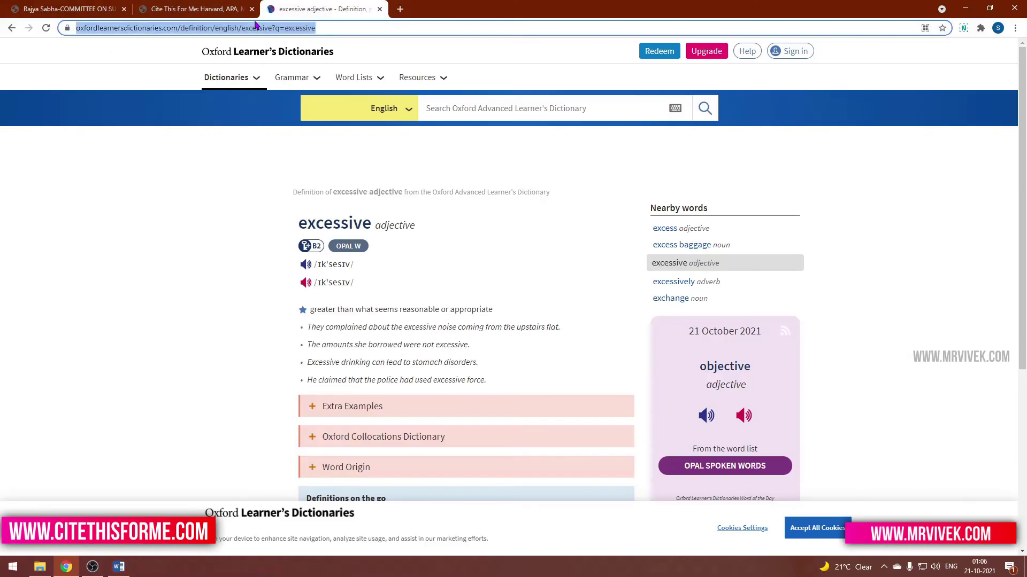
{"action": "left_click", "coordinate": [214, 9]}
{"action": "left_click", "coordinate": [998, 49]}
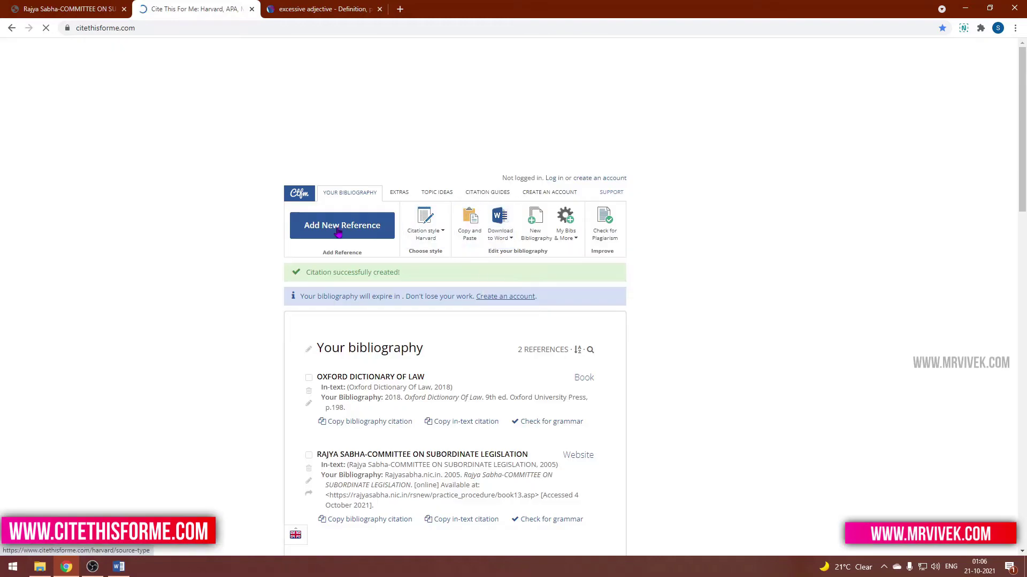
Start a new website reference and search for the copied Oxford Learner's Dictionaries address
{"action": "left_click", "coordinate": [334, 226]}
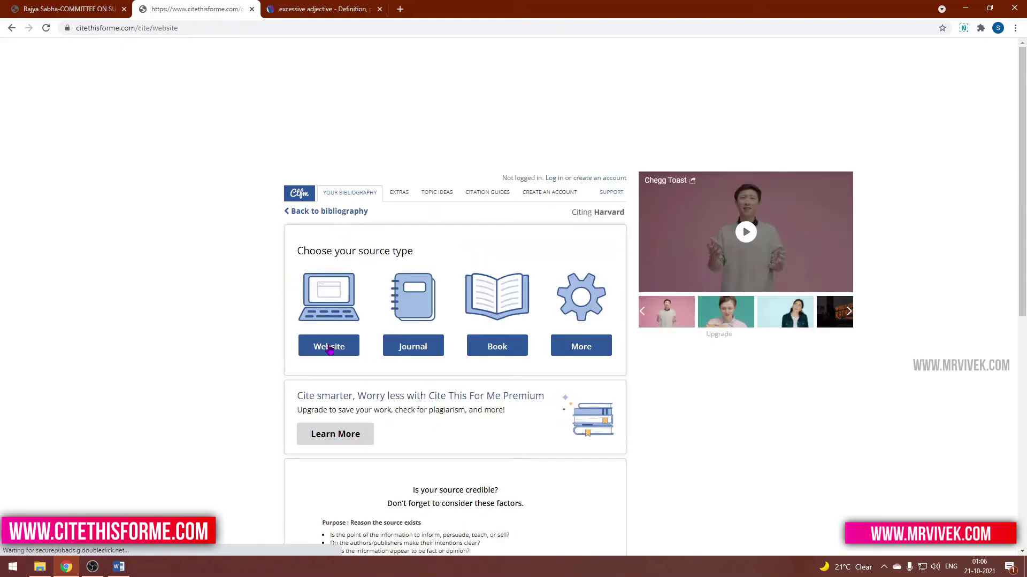
{"action": "left_click", "coordinate": [329, 353]}
{"action": "left_click", "coordinate": [355, 289]}
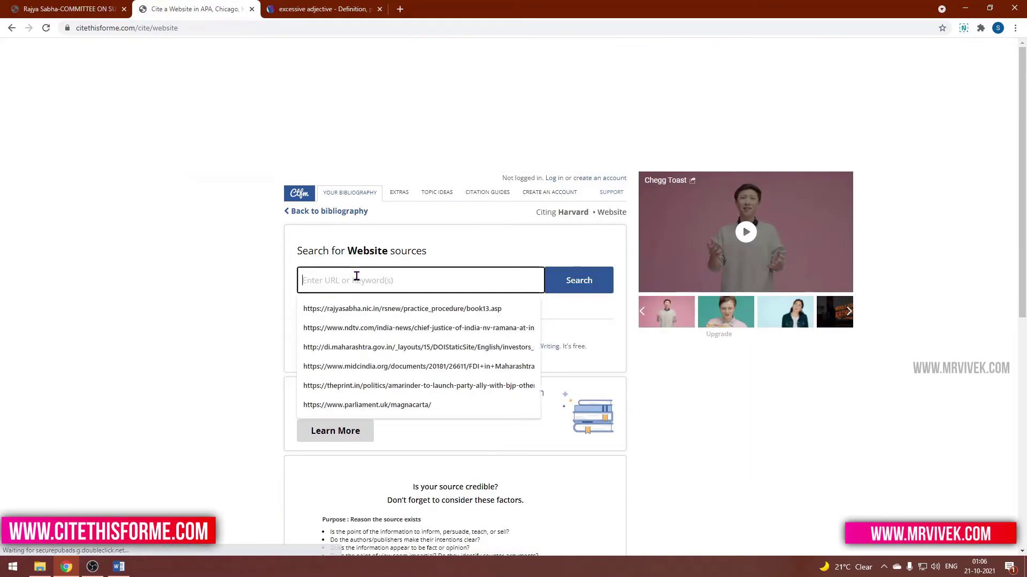
{"action": "key", "text": "ctrl+v"}
{"action": "left_click", "coordinate": [567, 283]}
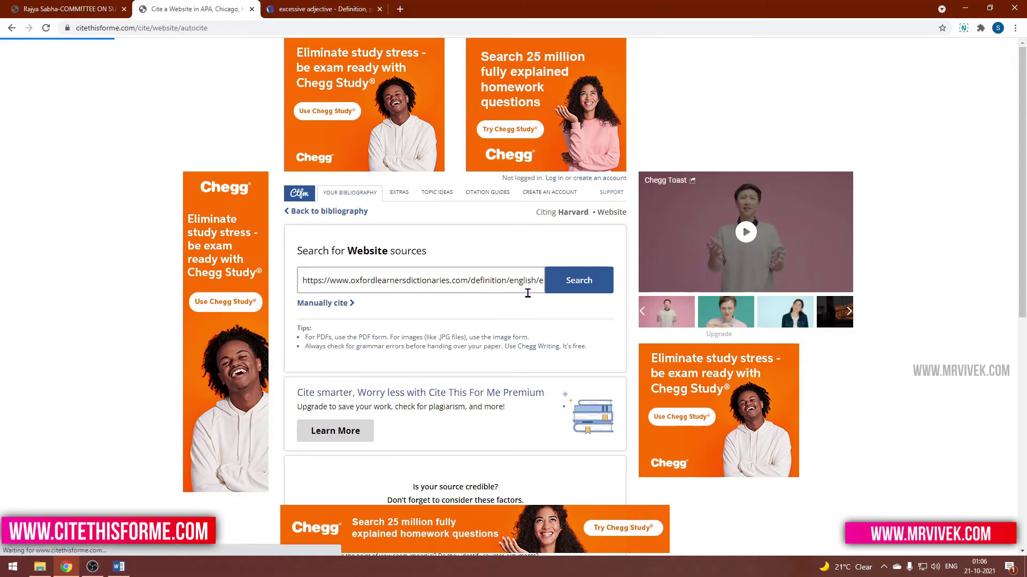
Cite the found "excessive adjective" page and continue to the form with its citation details
{"action": "left_click", "coordinate": [590, 273]}
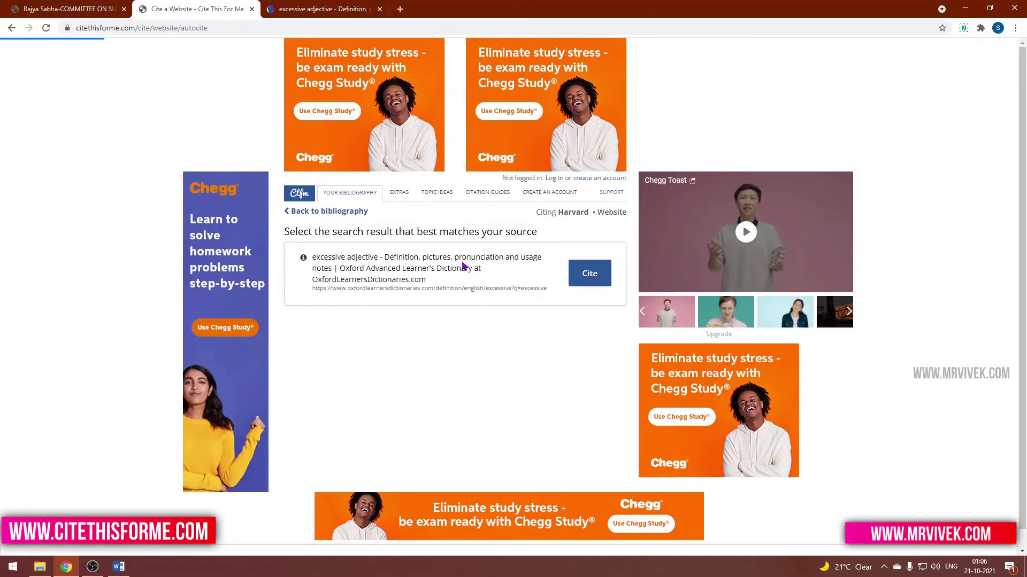
{"action": "scroll", "coordinate": [392, 138], "scroll_direction": "down", "scroll_amount": 4}
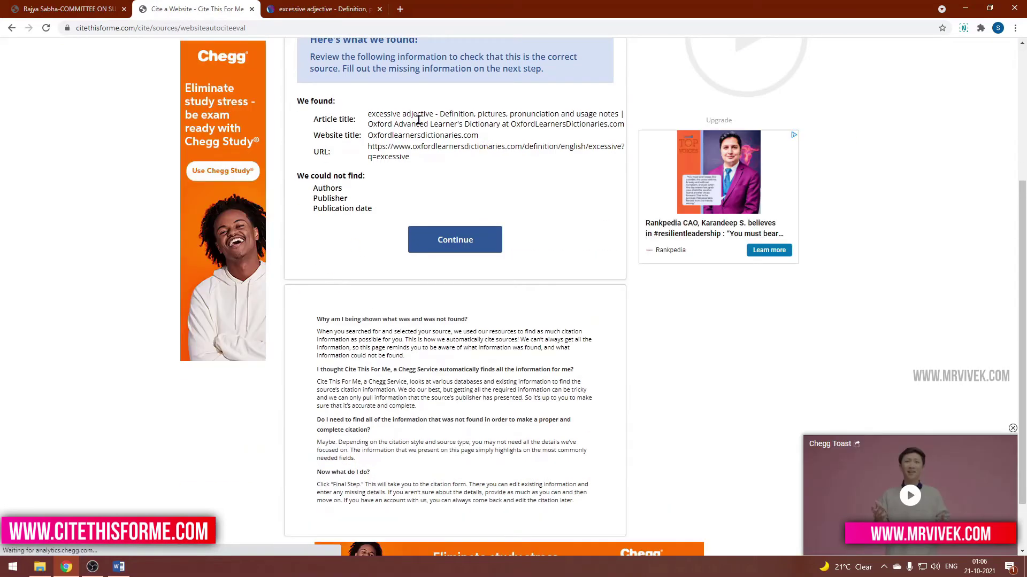
{"action": "left_click", "coordinate": [442, 249]}
{"action": "scroll", "coordinate": [439, 250], "scroll_direction": "down", "scroll_amount": 4}
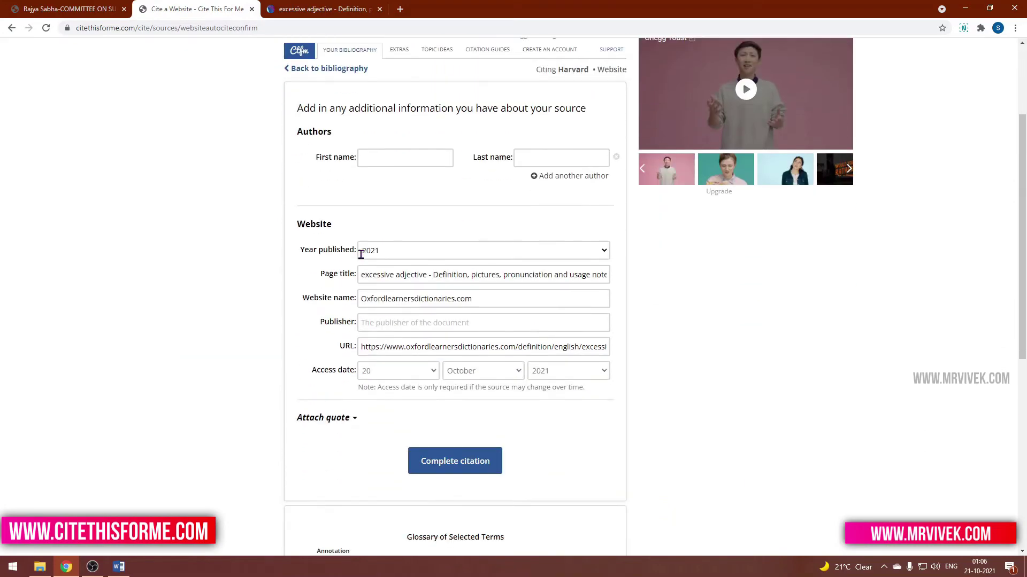
Compare the website citation's details, including the website name, with the Oxford Learner's Dictionaries page
{"action": "key", "text": "ctrl+Tab"}
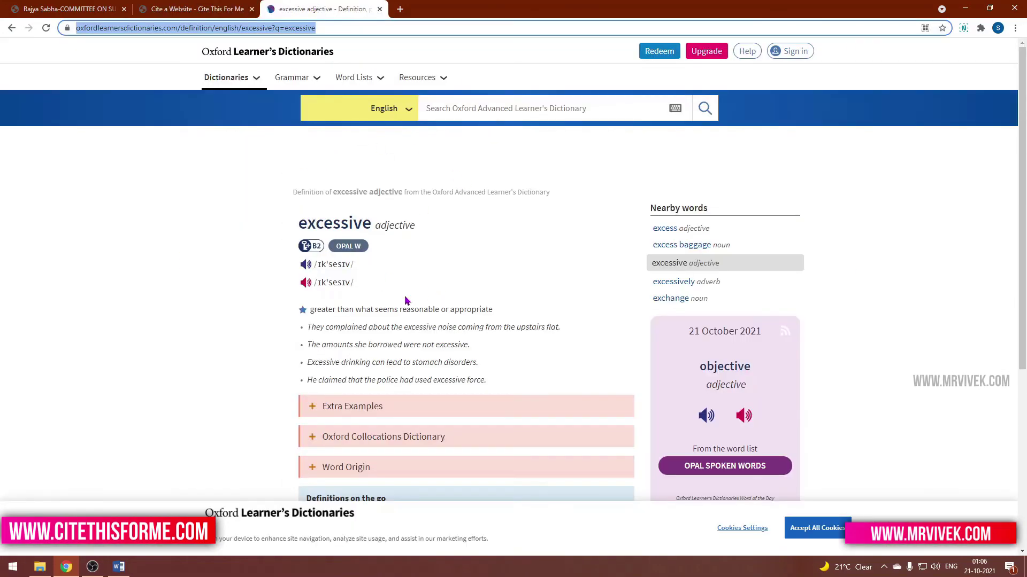
{"action": "scroll", "coordinate": [392, 273], "scroll_direction": "down", "scroll_amount": 4}
{"action": "scroll", "coordinate": [390, 273], "scroll_direction": "up", "scroll_amount": 5}
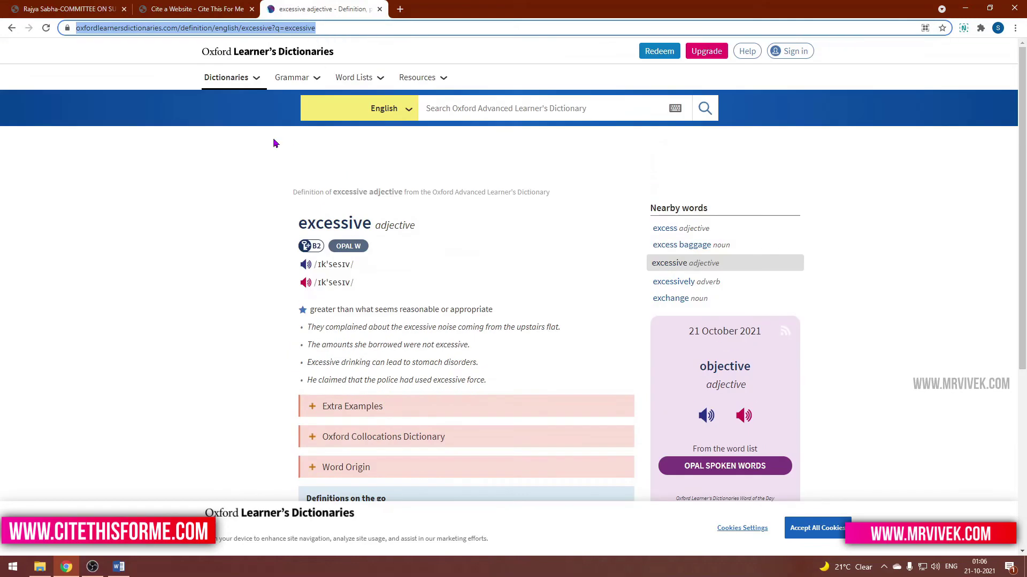
{"action": "key", "text": "ctrl+shift+Tab"}
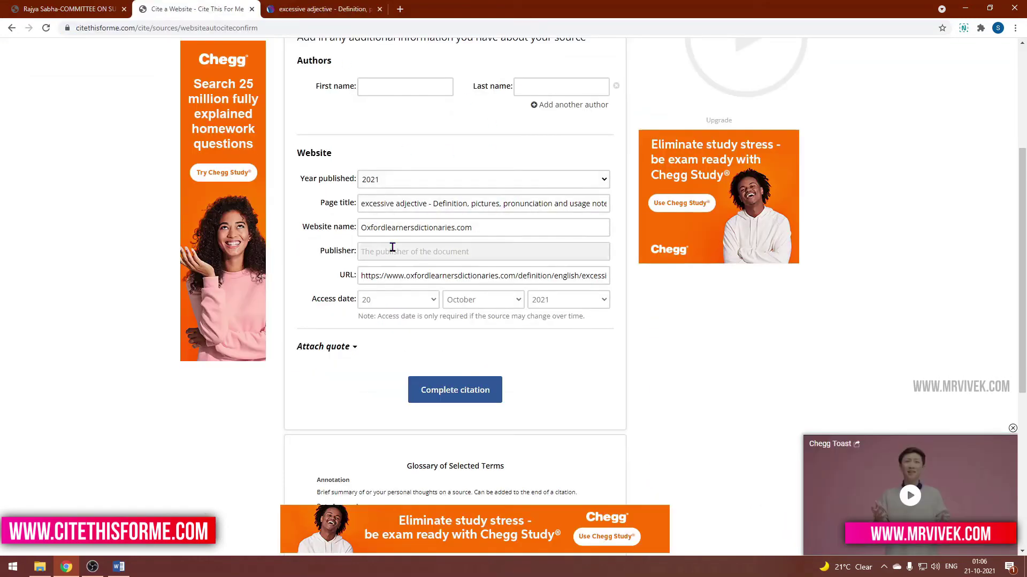
{"action": "left_click", "coordinate": [367, 226]}
{"action": "key", "text": "ctrl+Tab"}
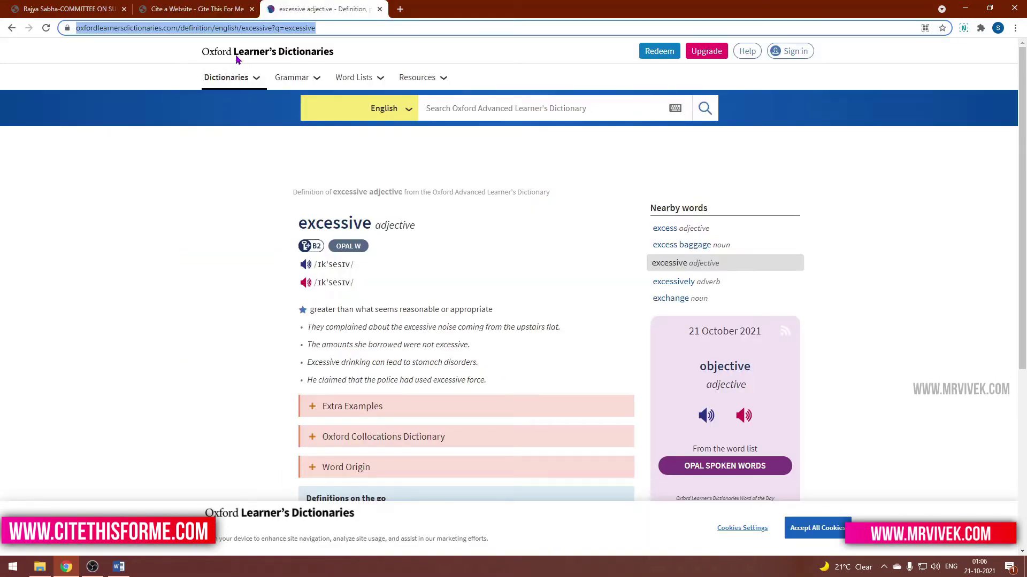
{"action": "key", "text": "ctrl+shift+Tab"}
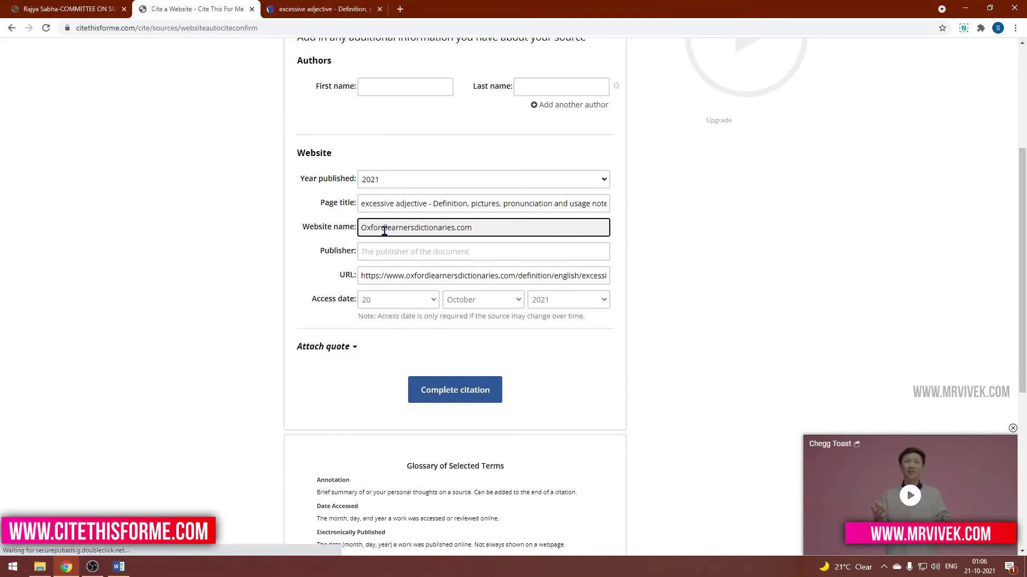
Copy "Oxfordlearnersdictionaries" from the website name into the citation's empty publisher field
{"action": "double_click", "coordinate": [385, 228]}
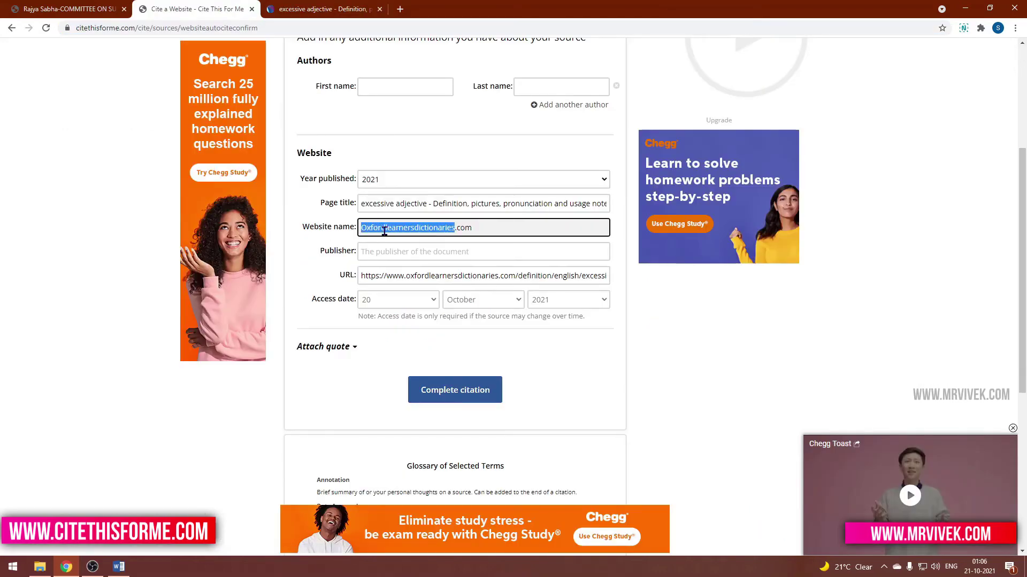
{"action": "key", "text": "ctrl+c"}
{"action": "key", "text": "Tab"}
{"action": "key", "text": "ctrl+v"}
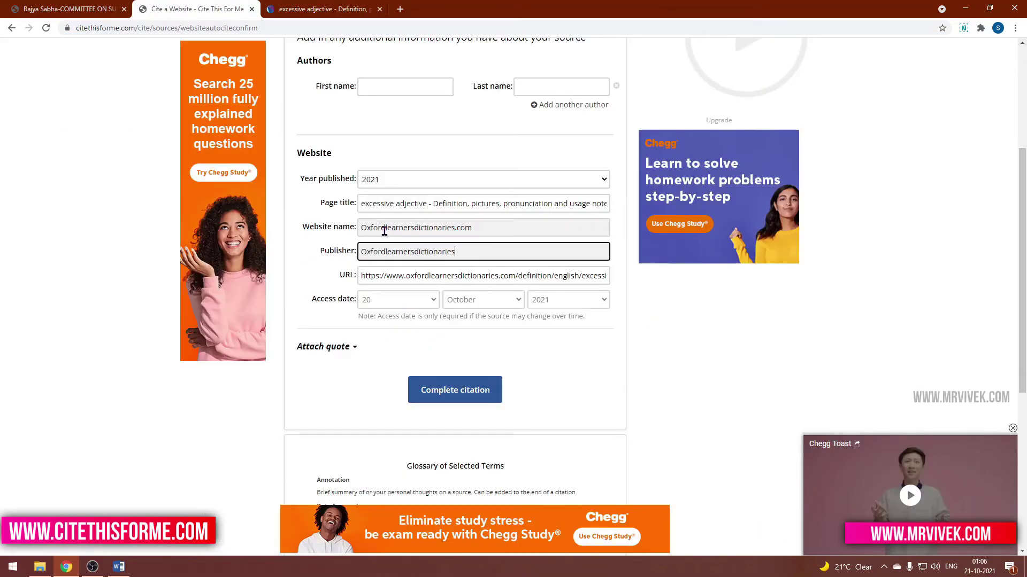
Correct the publisher's spacing, capitals and apostrophe to read "Oxford Learner's Dictionaries"
{"action": "key", "text": "Right"}
{"action": "key", "text": "Right"}
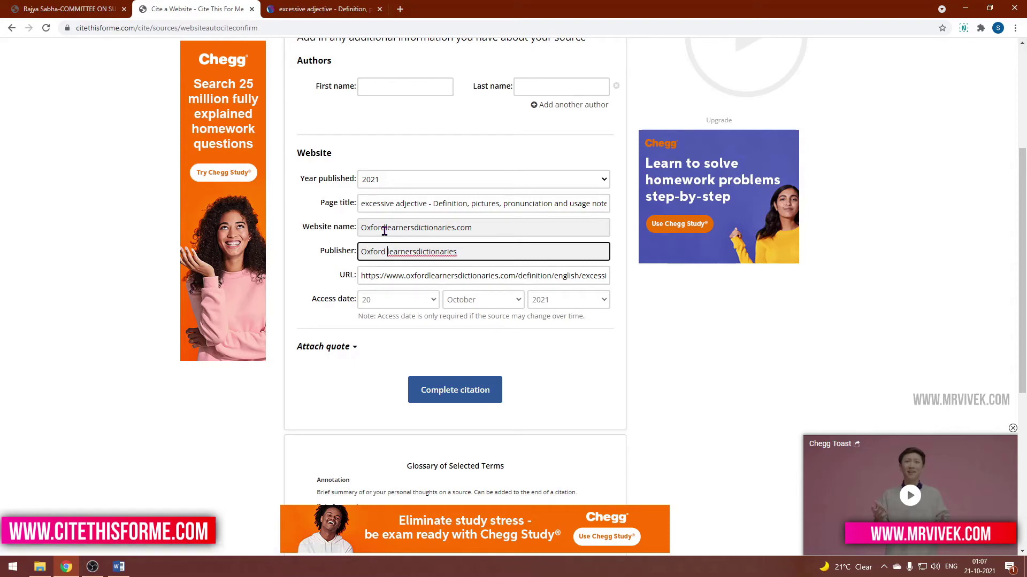
{"action": "key", "text": "Delete"}
{"action": "type", "text": "L"}
{"action": "key", "text": "Right"}
{"action": "key", "text": "Right"}
{"action": "key", "text": "Right"}
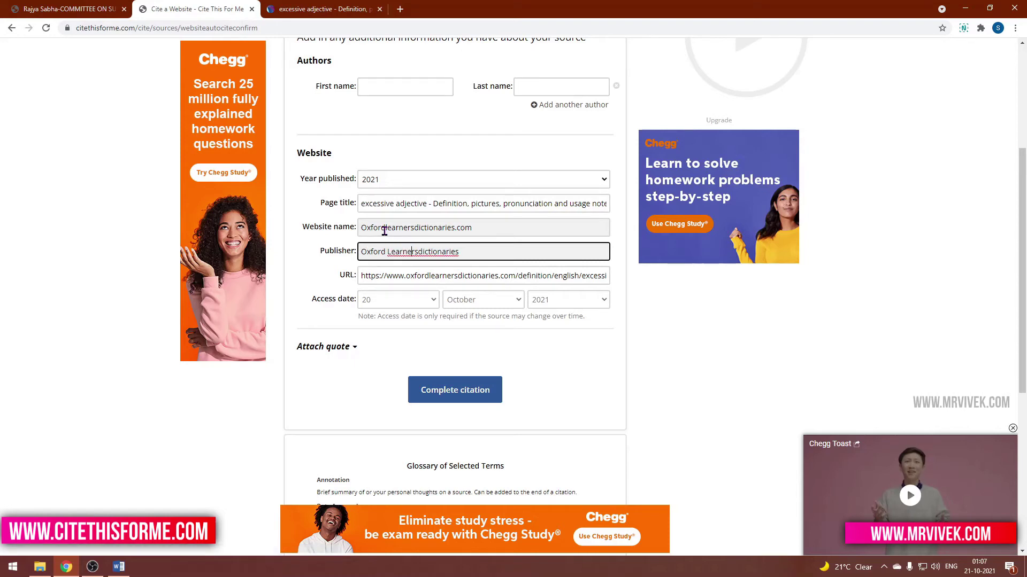
{"action": "type", "text": "'s"}
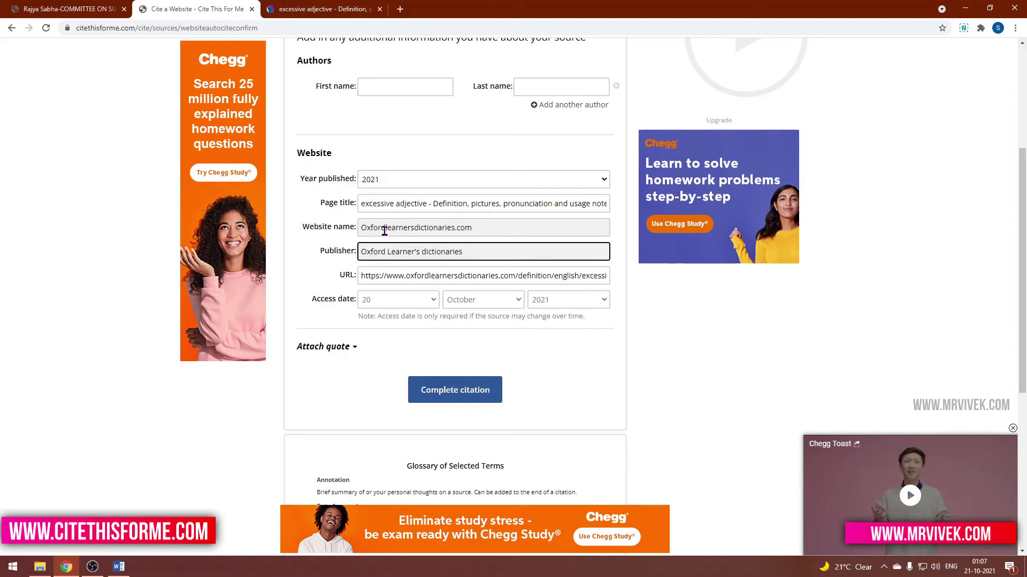
{"action": "key", "text": "Delete"}
{"action": "type", "text": "D"}
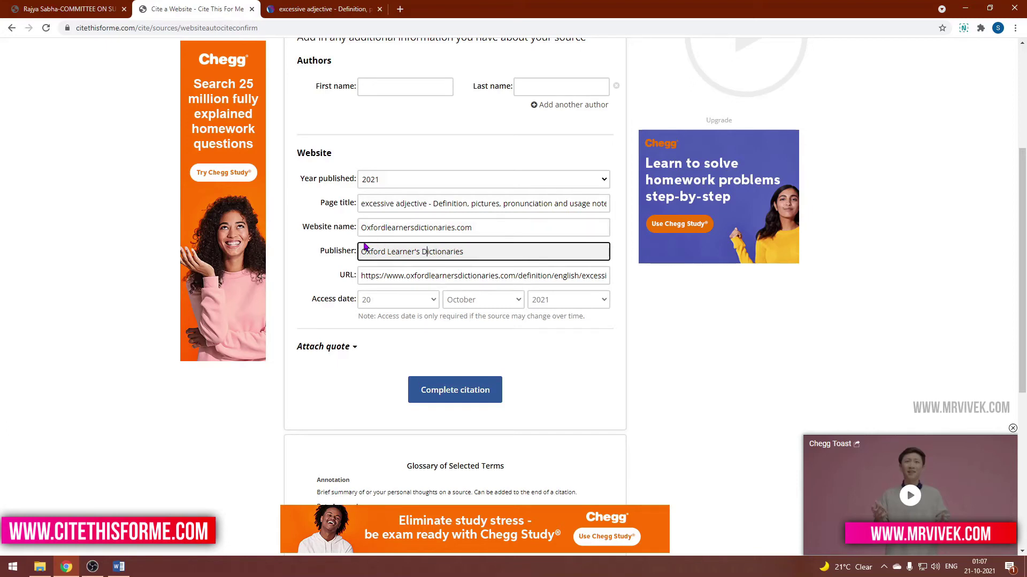
Set the access date's day to 02 and complete the website citation
{"action": "left_click", "coordinate": [402, 299]}
{"action": "left_click", "coordinate": [388, 326]}
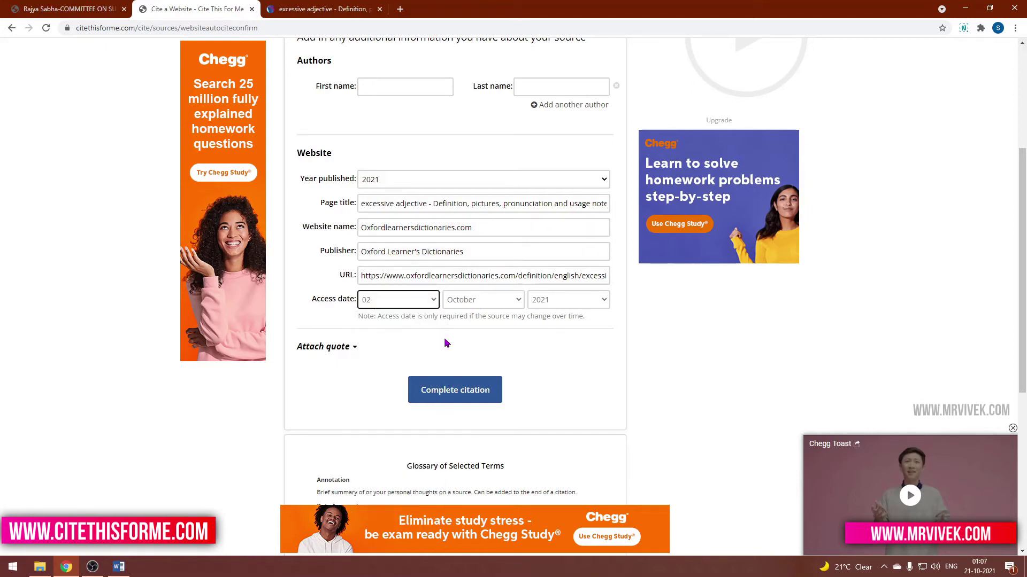
{"action": "left_click", "coordinate": [447, 390]}
Copy the bibliography citation of the new "excessive adjective" reference and paste it into the third footnote in Word
{"action": "scroll", "coordinate": [401, 339], "scroll_direction": "down", "scroll_amount": 3}
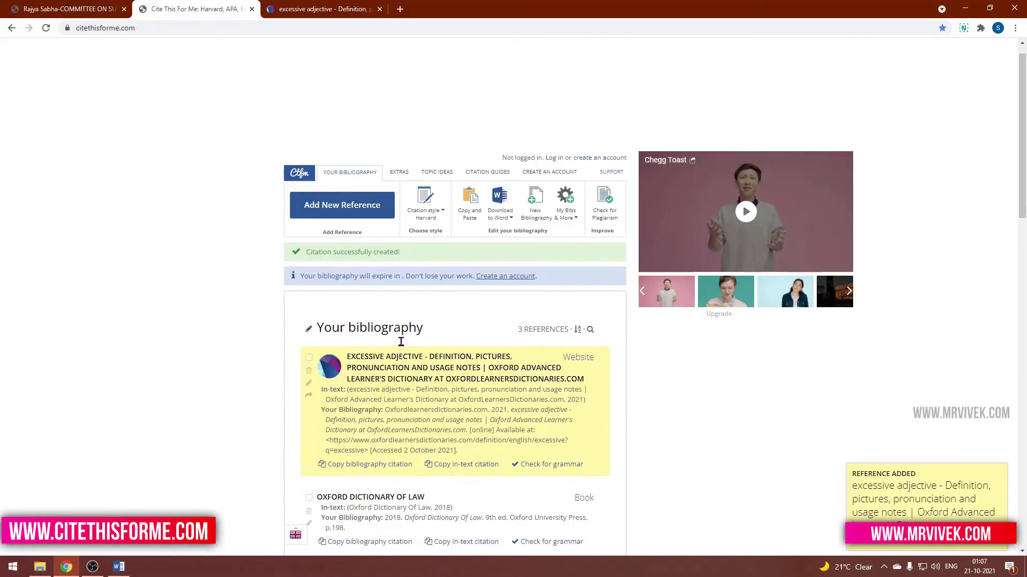
{"action": "left_click", "coordinate": [362, 342]}
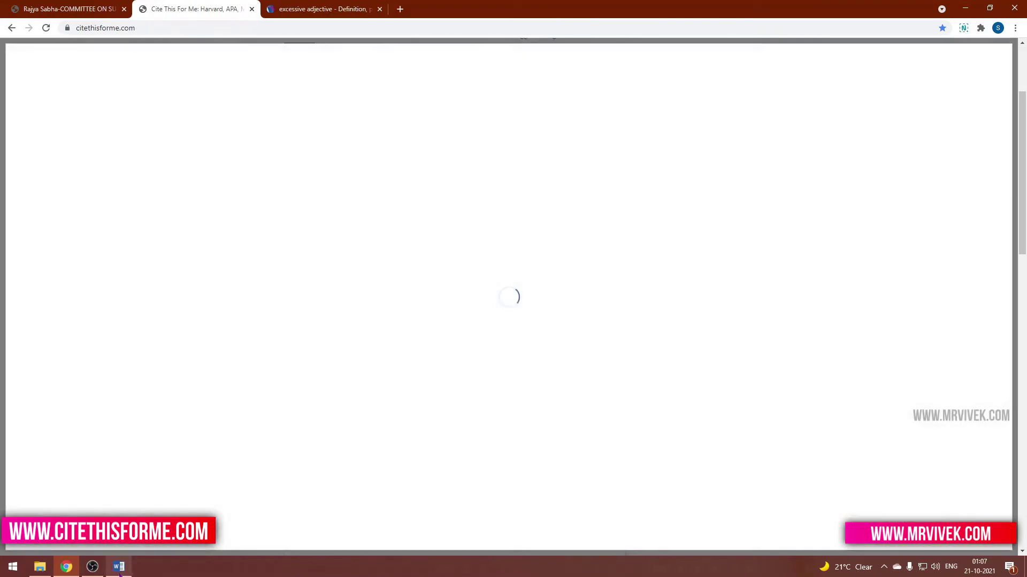
{"action": "left_click", "coordinate": [119, 567]}
{"action": "key", "text": "ctrl+v"}
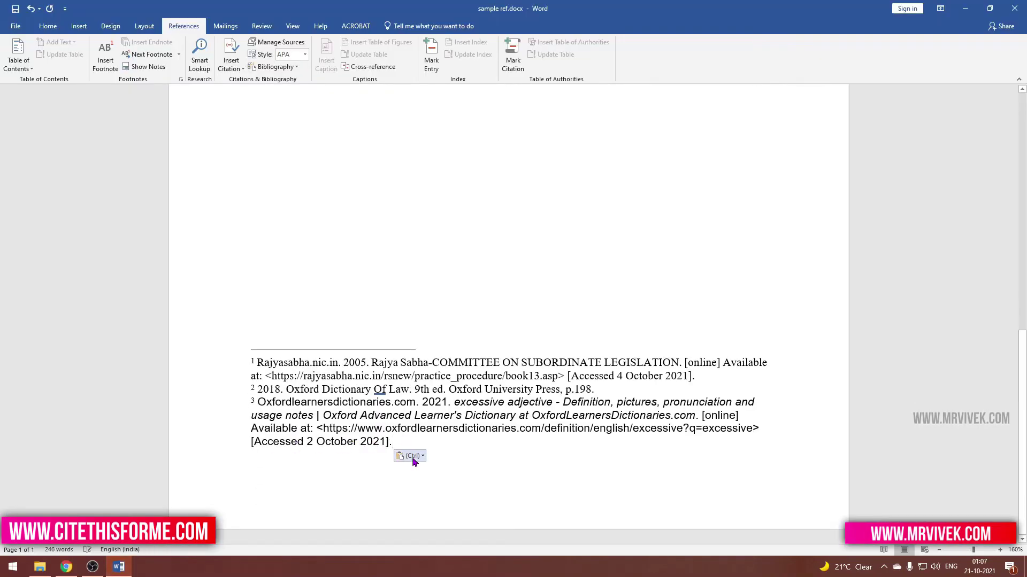
Strip the pasted citation's source formatting to match the other footnotes, and justify the third footnote
{"action": "left_click", "coordinate": [412, 456]}
{"action": "left_click", "coordinate": [440, 481]}
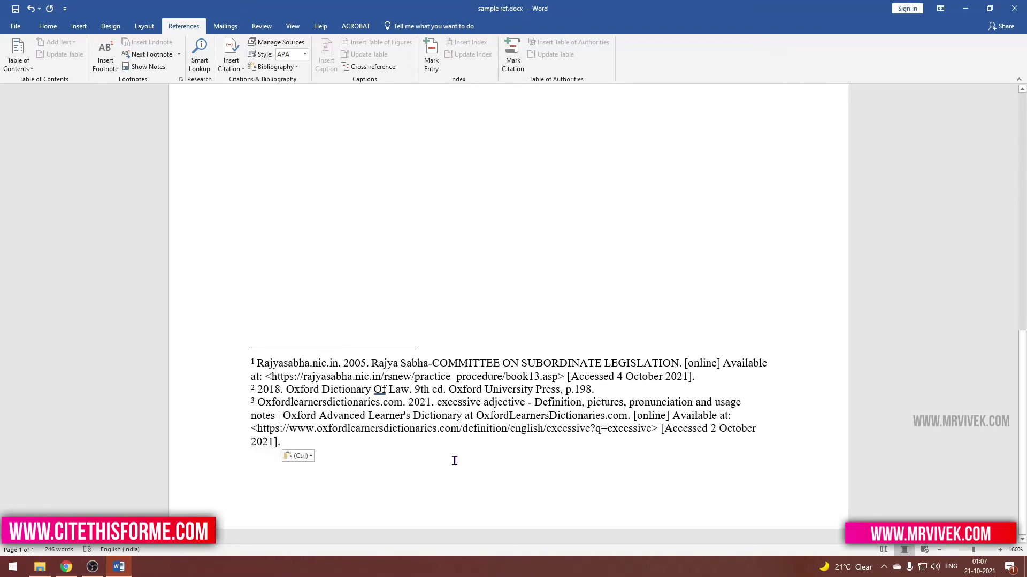
{"action": "key", "text": "ctrl+j"}
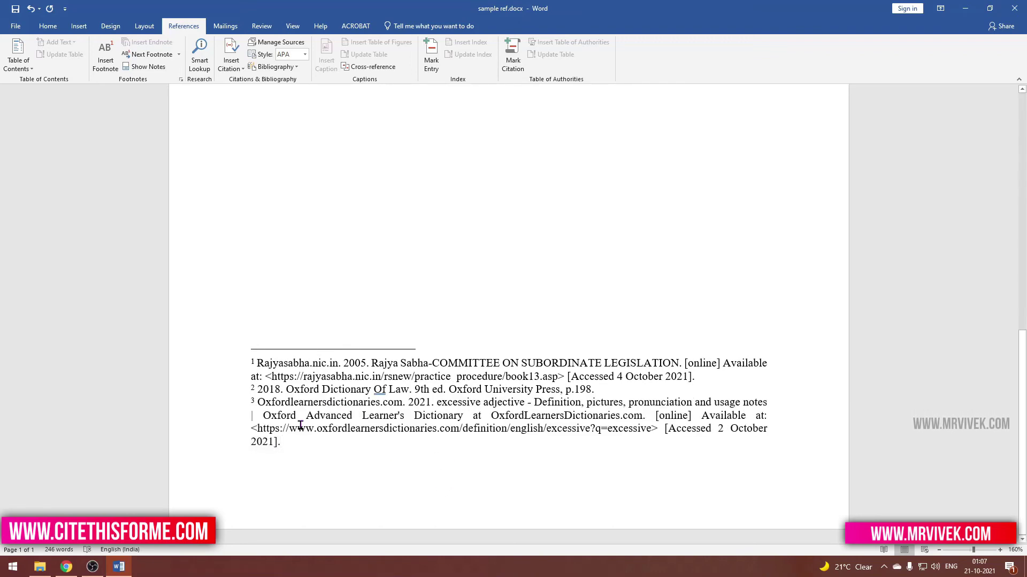
{"action": "left_click", "coordinate": [730, 428]}
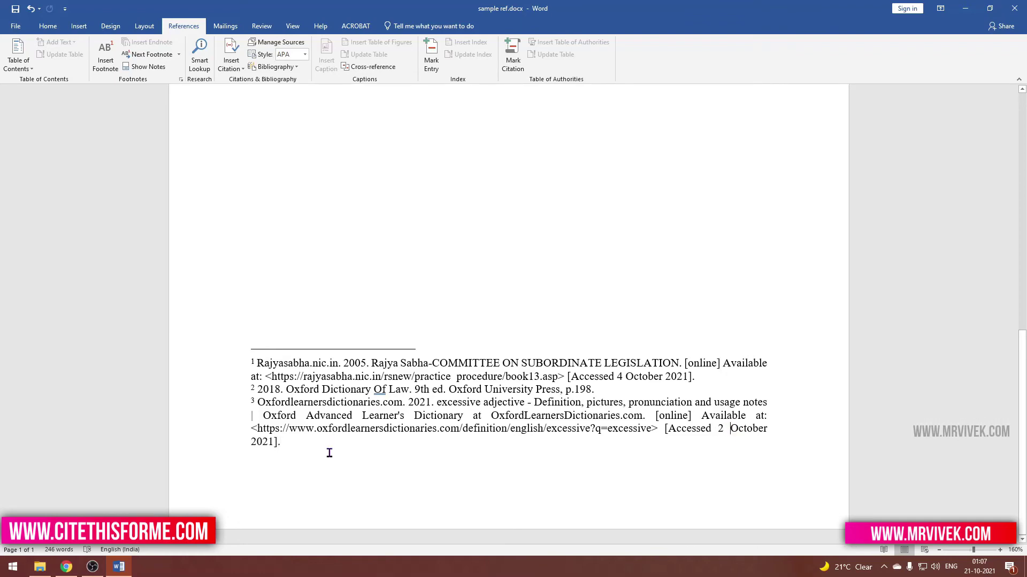
Move the "For understanding the doctrine" paragraph with its footnote directly under the heading and check the footnote order
{"action": "scroll", "coordinate": [330, 453], "scroll_direction": "up", "scroll_amount": 10}
{"action": "scroll", "coordinate": [679, 309], "scroll_direction": "down", "scroll_amount": 4}
{"action": "scroll", "coordinate": [698, 261], "scroll_direction": "up", "scroll_amount": 3}
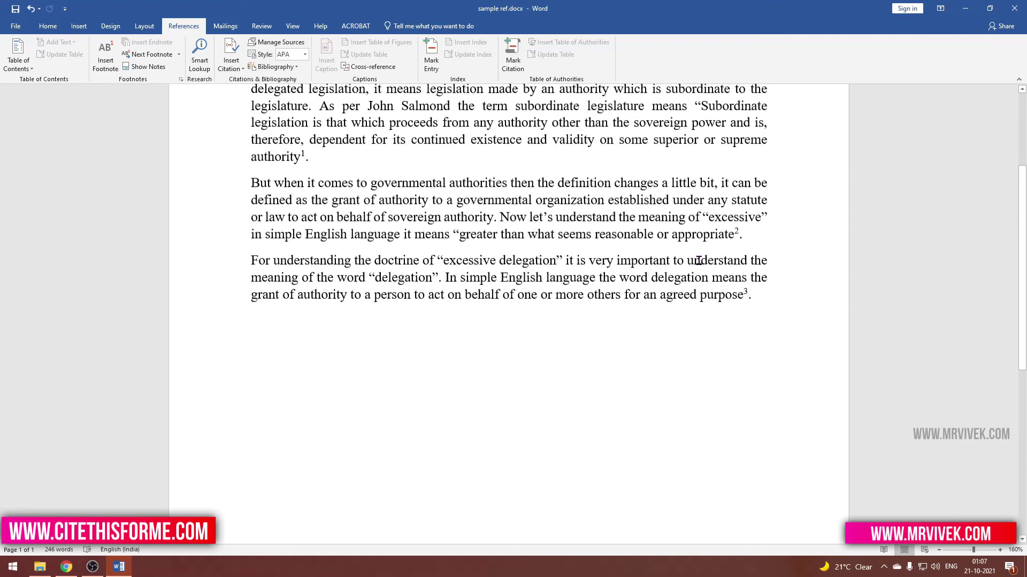
{"action": "left_click", "coordinate": [254, 264]}
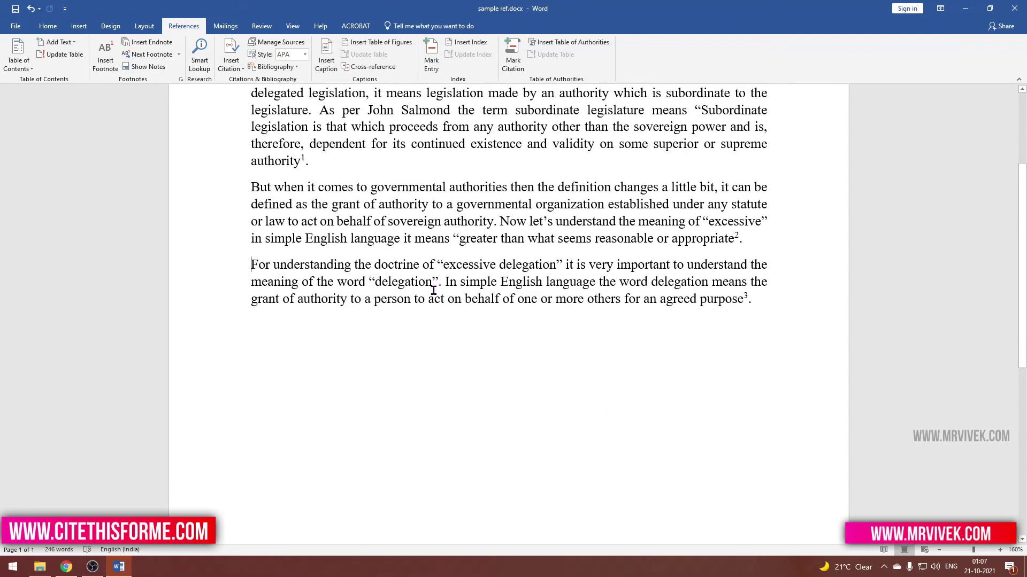
{"action": "left_click", "coordinate": [761, 295], "text": "shift"}
{"action": "key", "text": "Delete"}
{"action": "scroll", "coordinate": [269, 230], "scroll_direction": "up", "scroll_amount": 4}
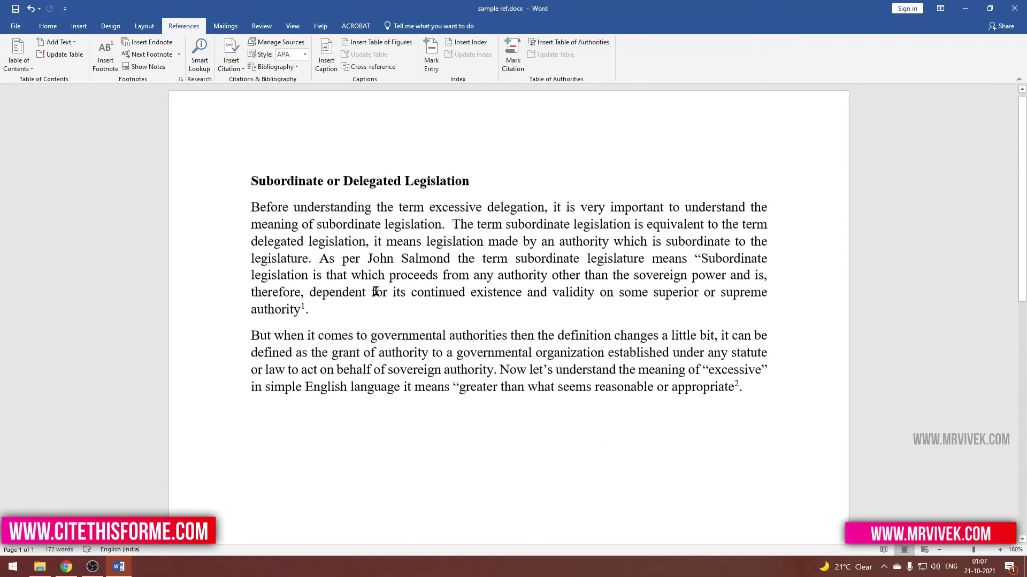
{"action": "key", "text": "Return"}
{"action": "key", "text": "Up"}
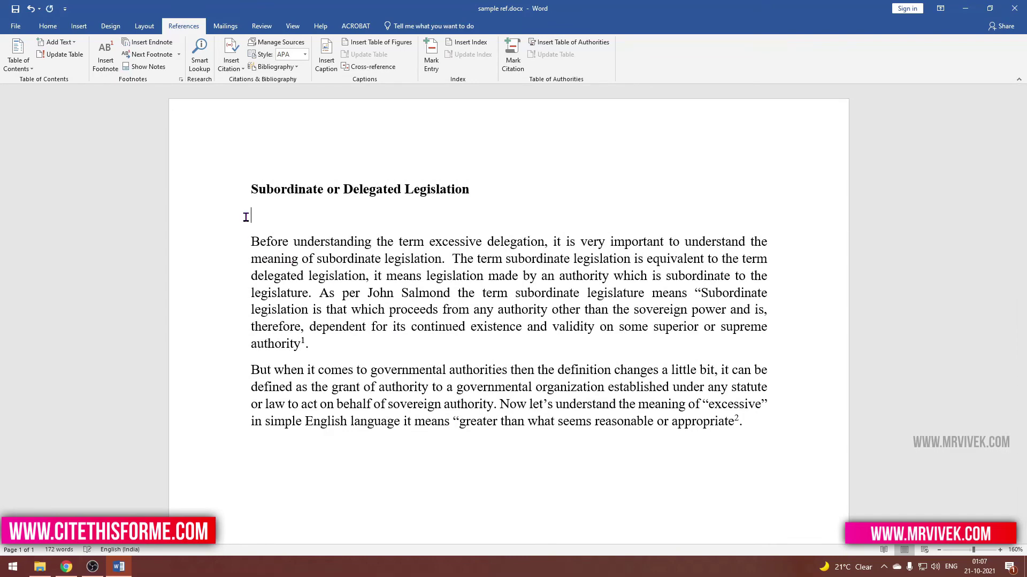
{"action": "key", "text": "ctrl+v"}
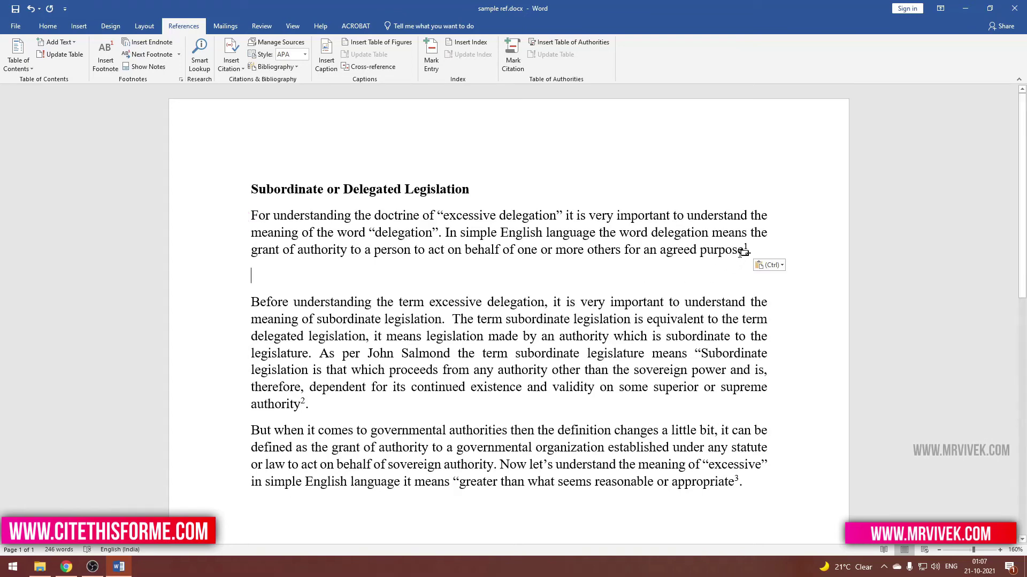
{"action": "scroll", "coordinate": [367, 344], "scroll_direction": "down", "scroll_amount": 10}
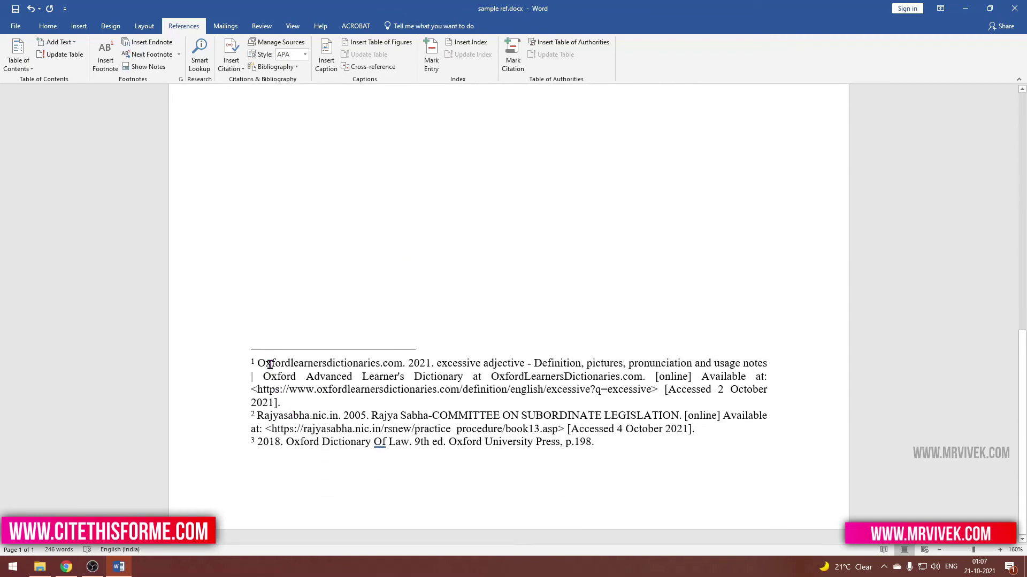
{"action": "scroll", "coordinate": [298, 388], "scroll_direction": "up", "scroll_amount": 10}
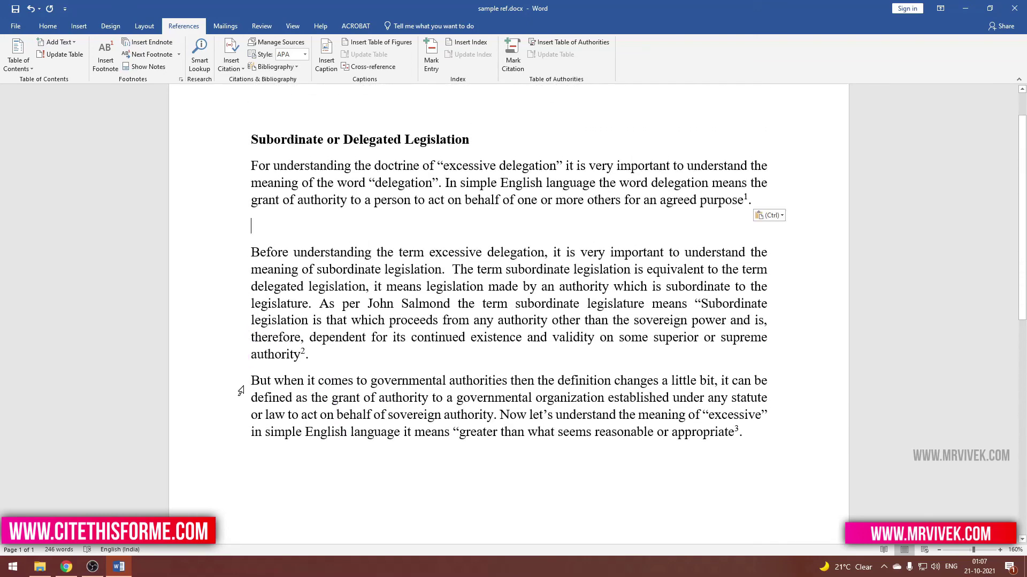
Move the "But when it comes to governmental authorities" paragraph above the "Before understanding" paragraph and check its footnote
{"action": "left_click", "coordinate": [749, 444], "text": "shift"}
{"action": "key", "text": "BackSpace"}
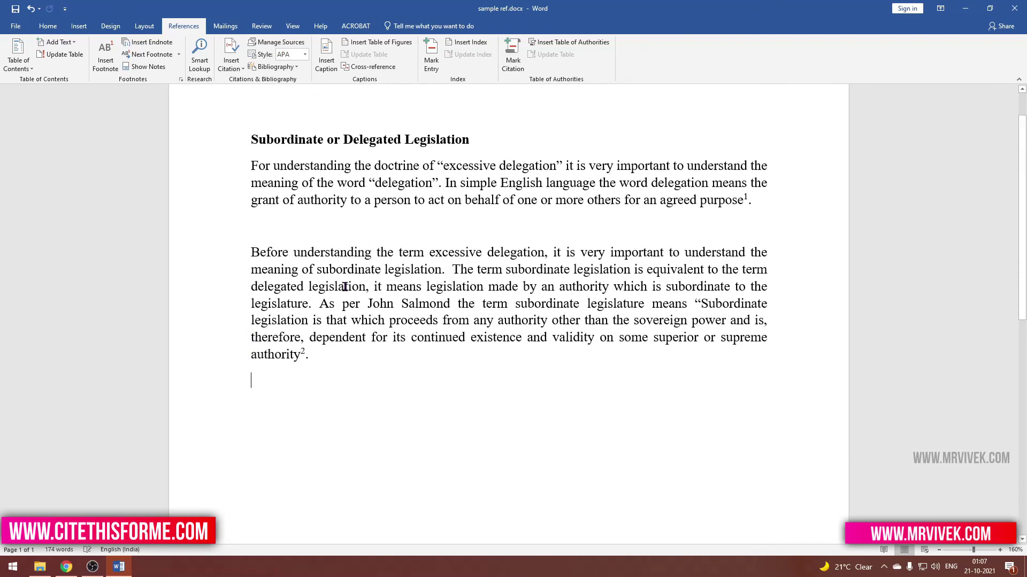
{"action": "key", "text": "ctrl+v"}
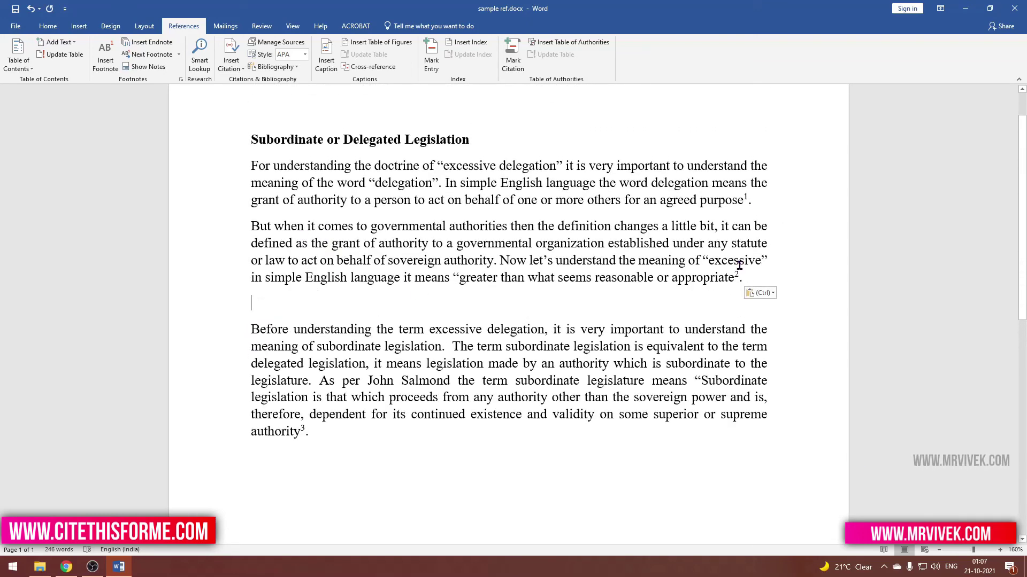
{"action": "scroll", "coordinate": [582, 335], "scroll_direction": "down", "scroll_amount": 3}
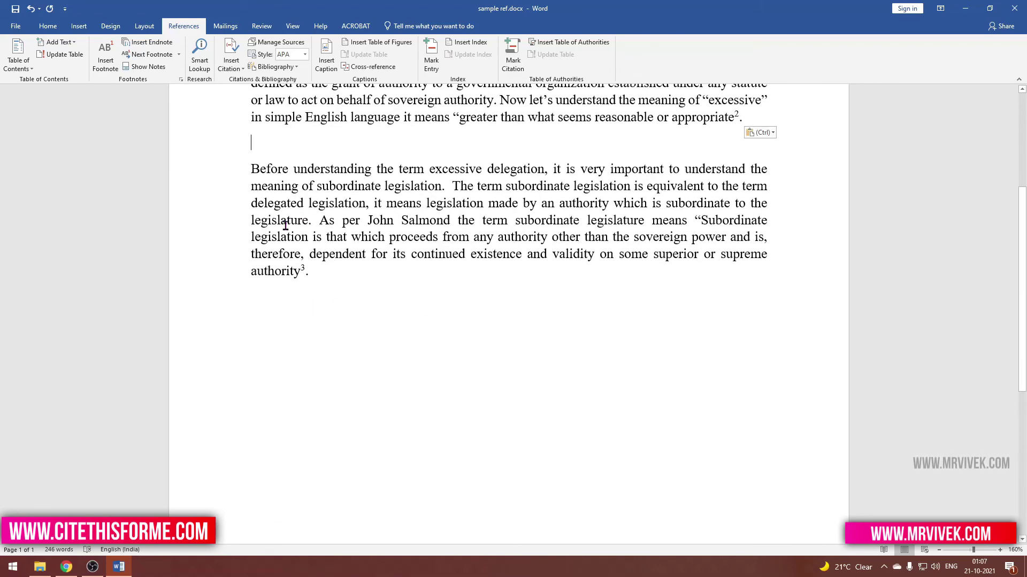
{"action": "scroll", "coordinate": [295, 273], "scroll_direction": "down", "scroll_amount": 6}
{"action": "scroll", "coordinate": [345, 411], "scroll_direction": "up", "scroll_amount": 3}
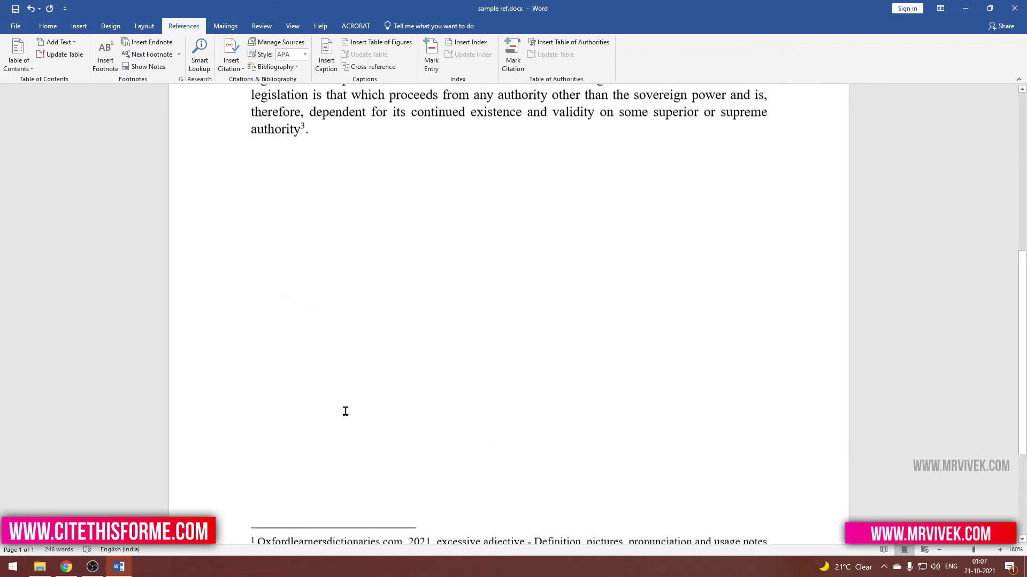
Undo both paragraph moves
{"action": "scroll", "coordinate": [345, 411], "scroll_direction": "up", "scroll_amount": 6}
{"action": "key", "text": "ctrl+z"}
{"action": "key", "text": "ctrl+z"}
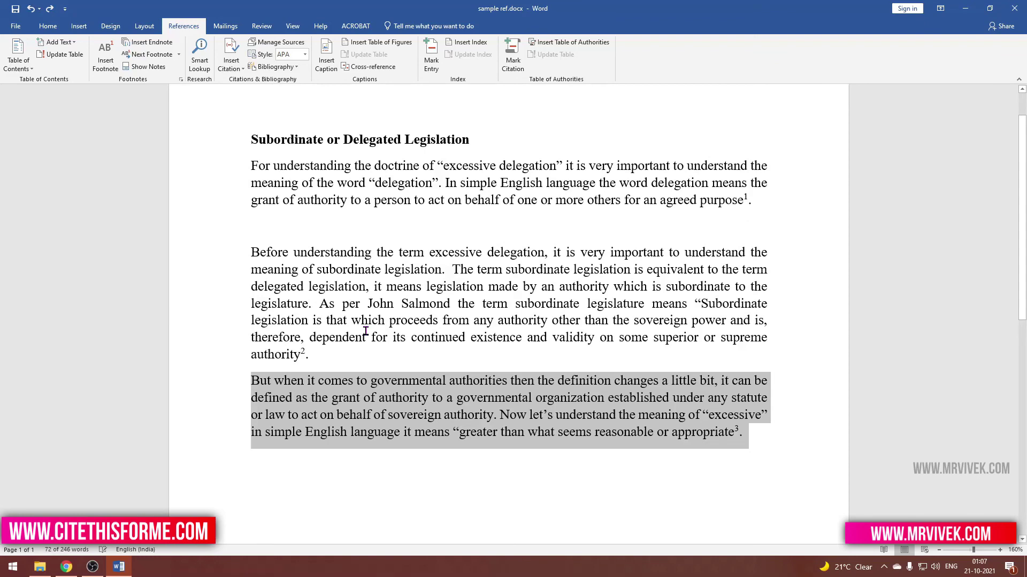
{"action": "key", "text": "ctrl+z"}
{"action": "key", "text": "ctrl+z"}
{"action": "key", "text": "ctrl+z"}
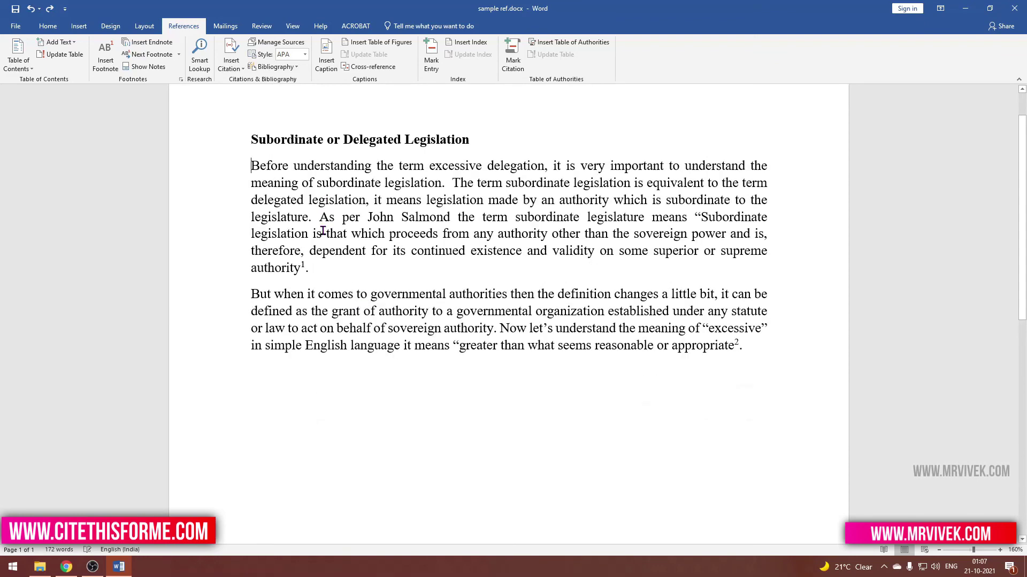
{"action": "key", "text": "ctrl+z"}
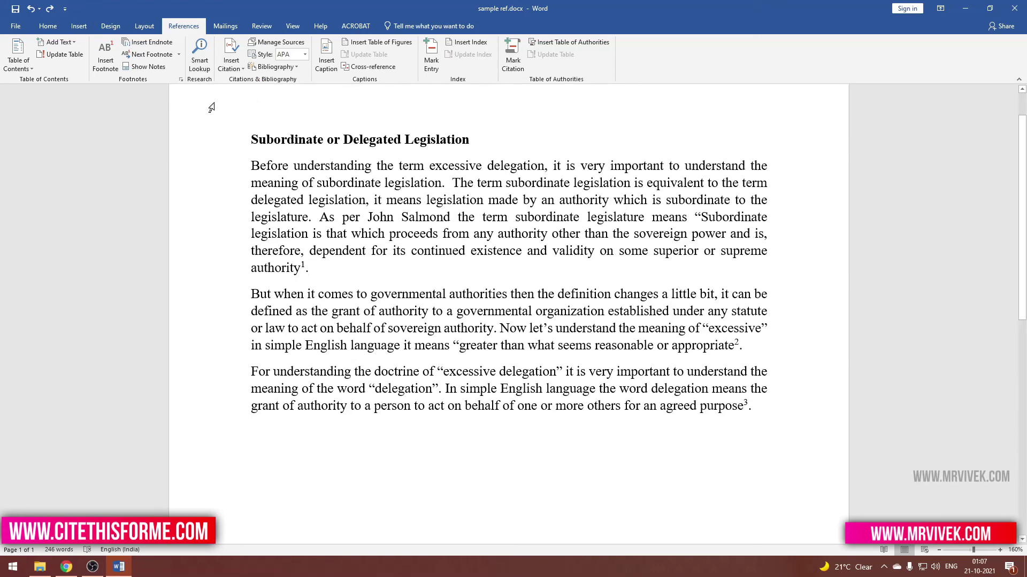
{"action": "left_click", "coordinate": [231, 63]}
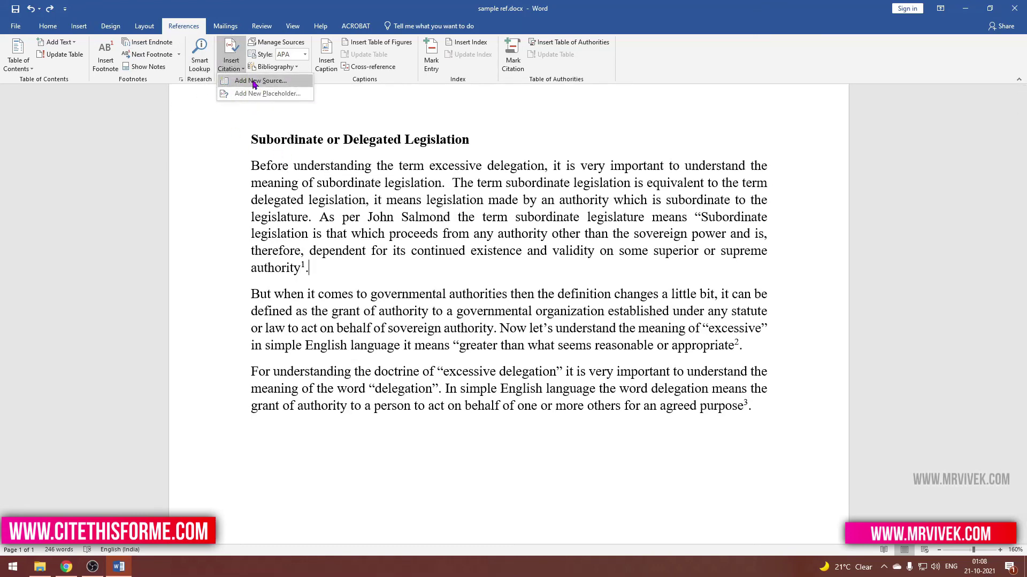
{"action": "left_click", "coordinate": [333, 267]}
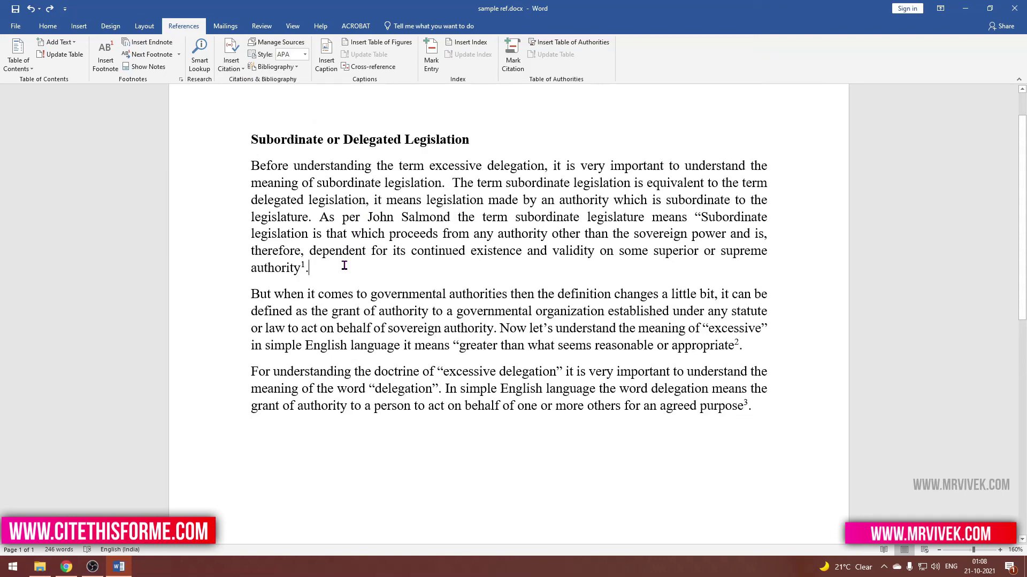
Return to Cite This For Me and dismiss the premium offer covering the bibliography
{"action": "key", "text": "alt+Tab"}
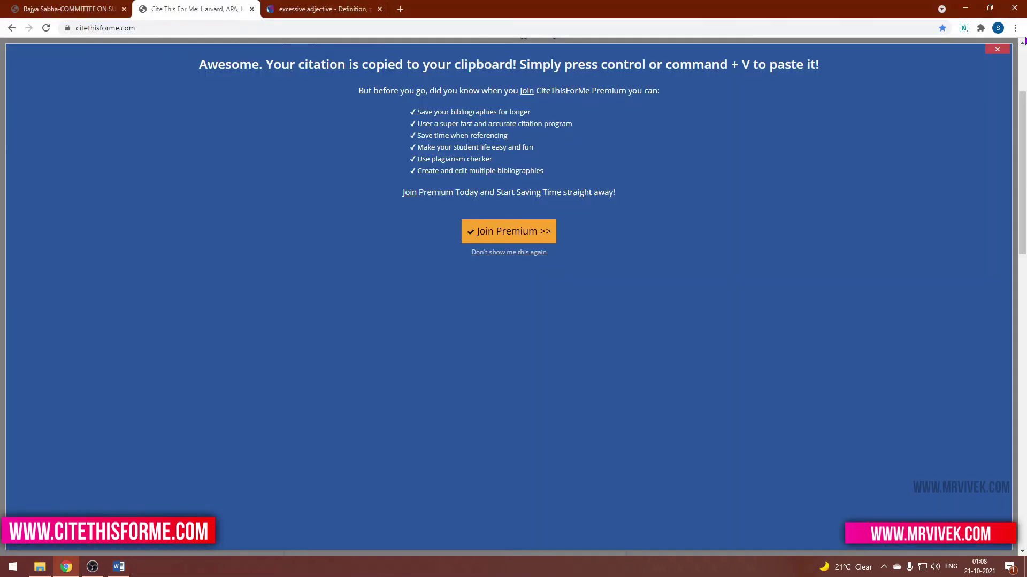
{"action": "left_click", "coordinate": [995, 50]}
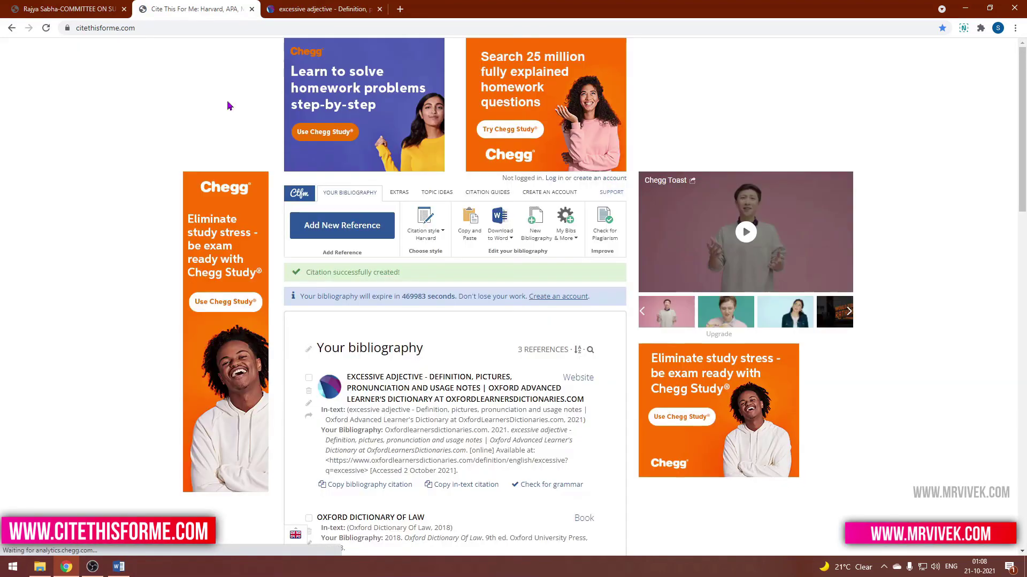
Switch to the Word document and check the three footnotes against their reference marks in the text
{"action": "key", "text": "alt+Tab"}
{"action": "scroll", "coordinate": [732, 289], "scroll_direction": "down", "scroll_amount": 3}
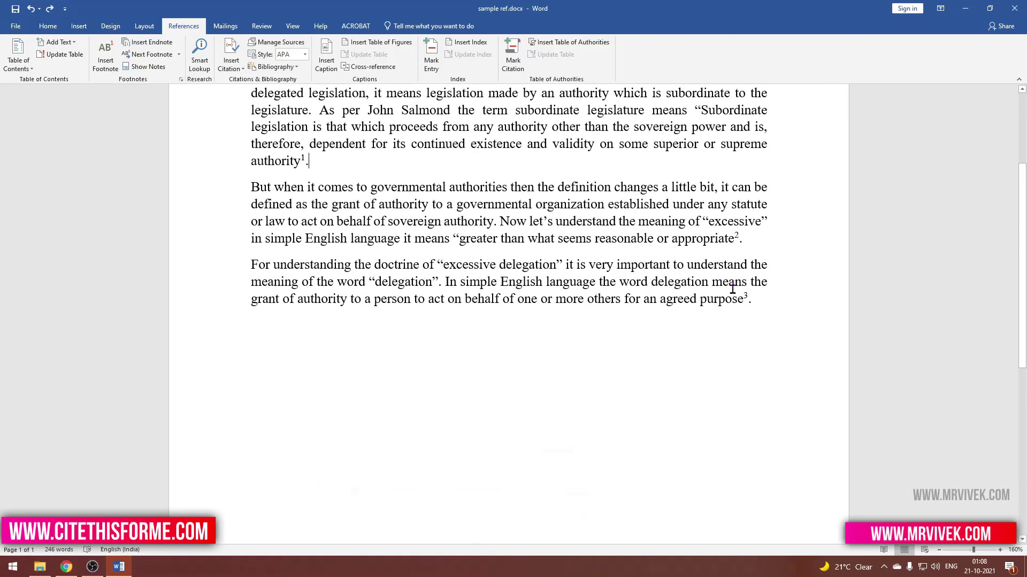
{"action": "scroll", "coordinate": [773, 295], "scroll_direction": "down", "scroll_amount": 6}
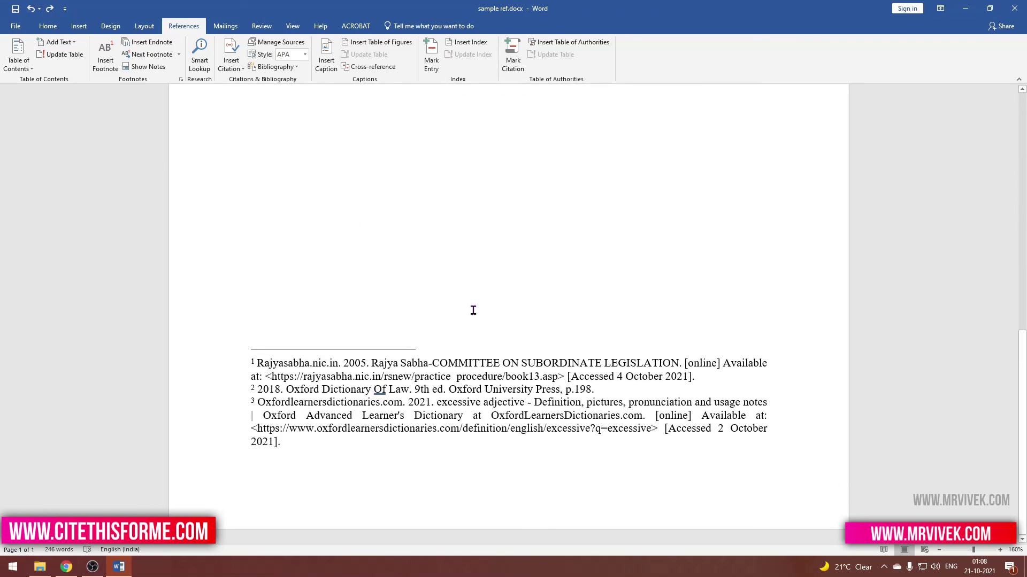
{"action": "scroll", "coordinate": [472, 310], "scroll_direction": "up", "scroll_amount": 4}
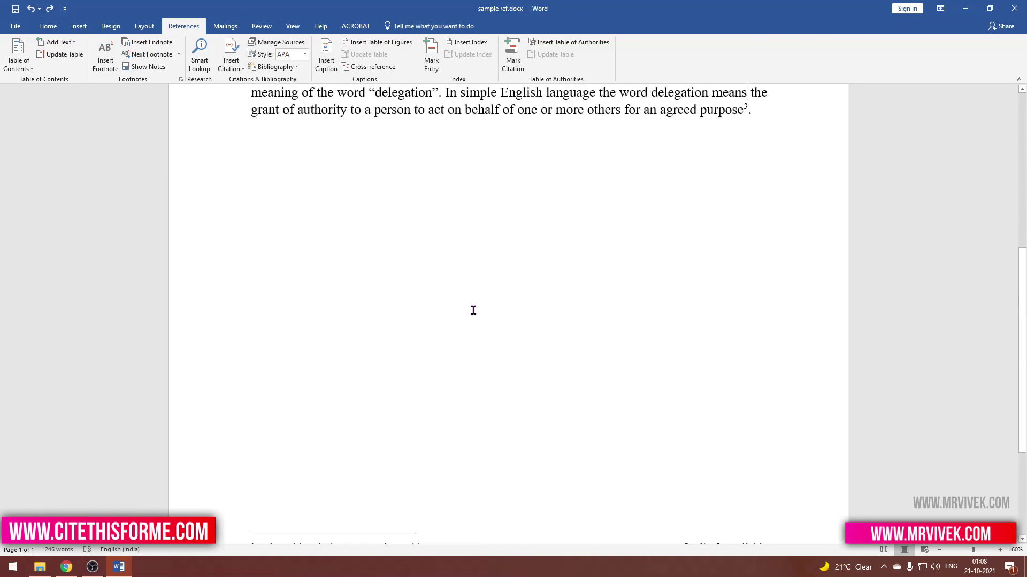
{"action": "scroll", "coordinate": [472, 310], "scroll_direction": "down", "scroll_amount": 4}
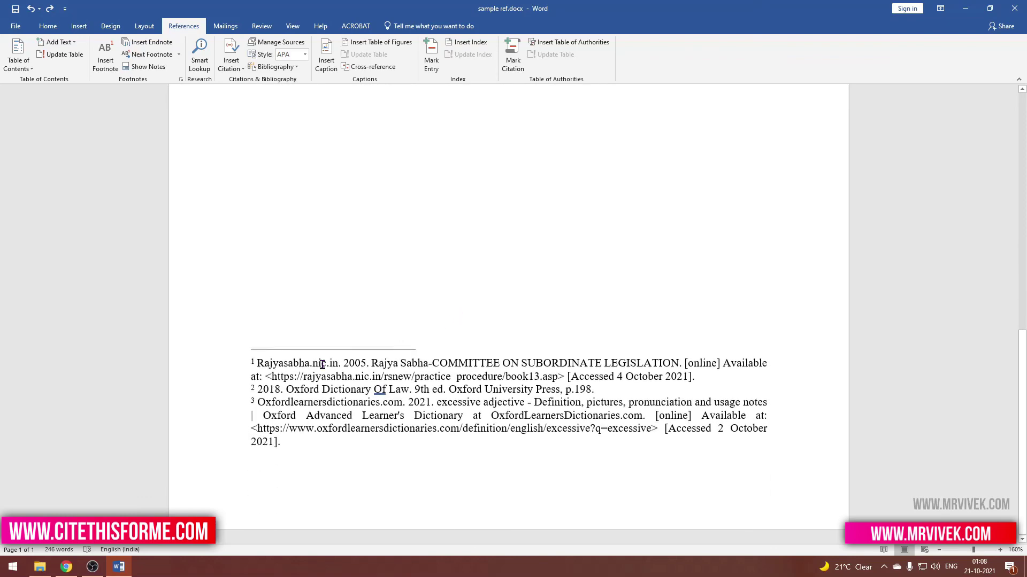
{"action": "left_click", "coordinate": [267, 416]}
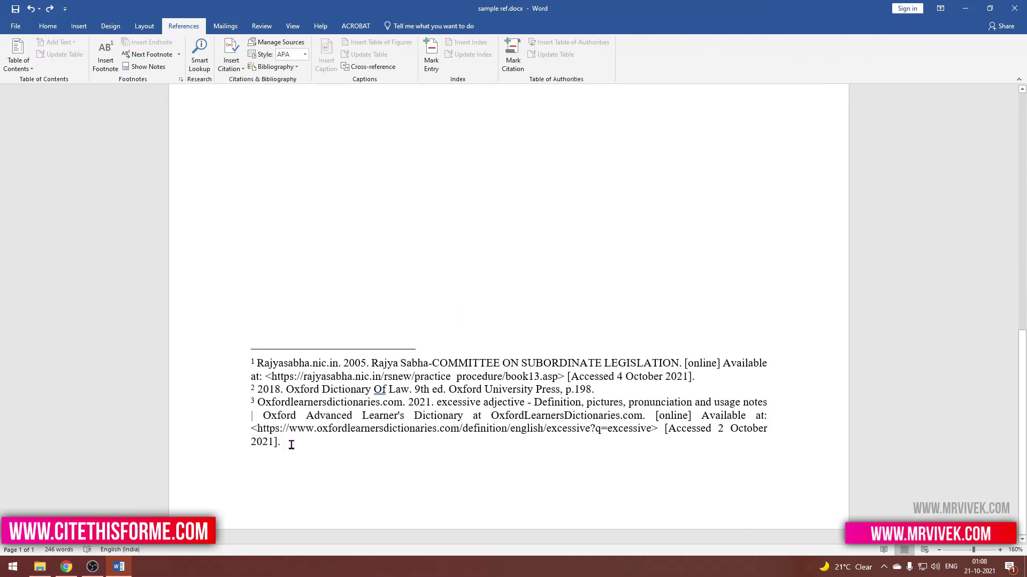
{"action": "scroll", "coordinate": [379, 397], "scroll_direction": "up", "scroll_amount": 5}
{"action": "key", "text": "alt+Tab"}
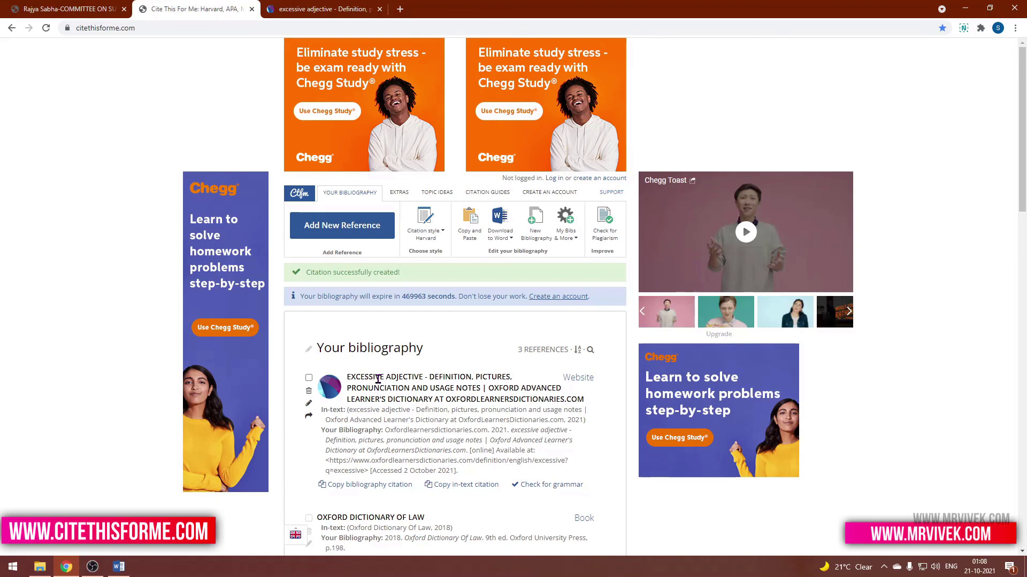
{"action": "left_click", "coordinate": [92, 566]}
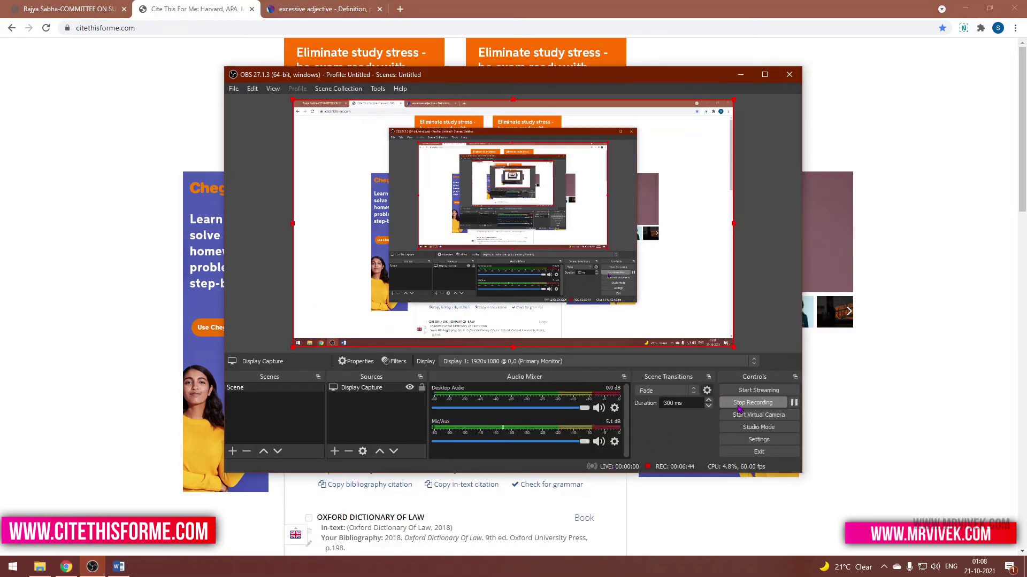